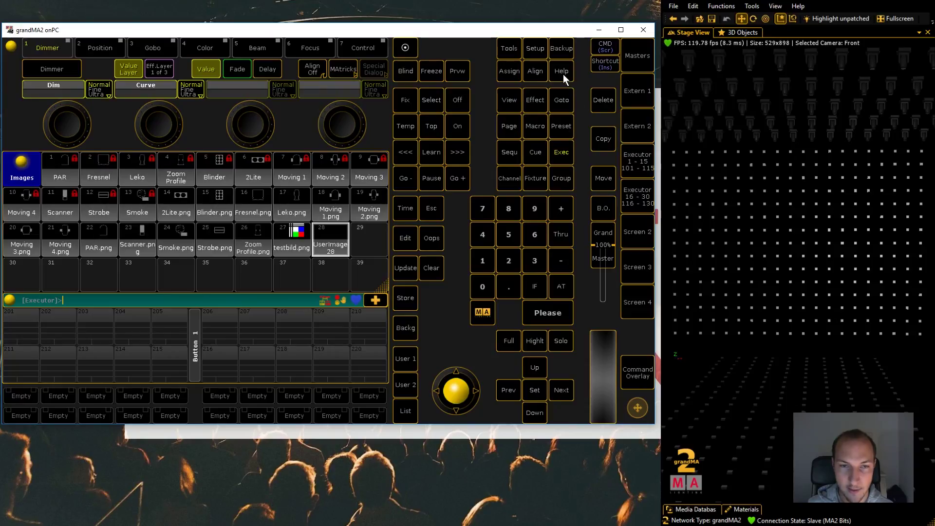
Step: Open the patch and fixture schedule and start adding a fixture to the 'bitmap fixture' layer
left_click(536, 54)
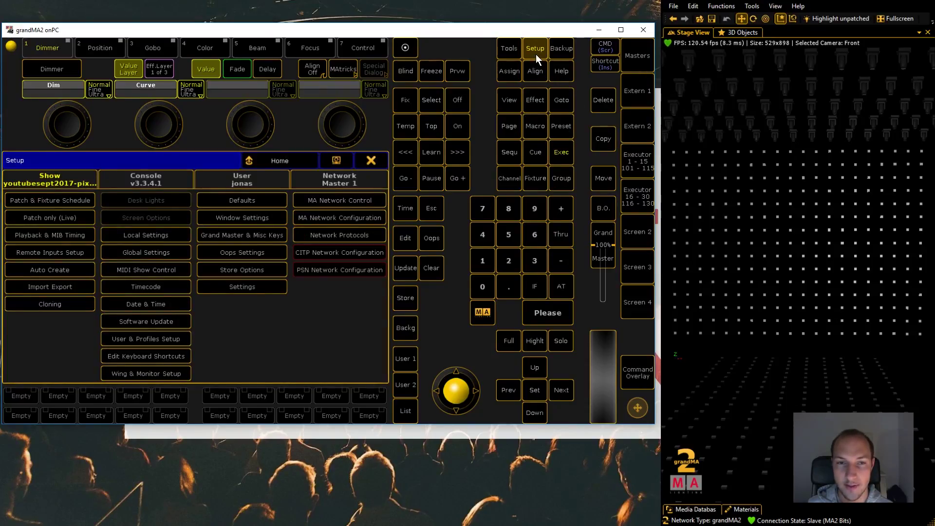
left_click(71, 201)
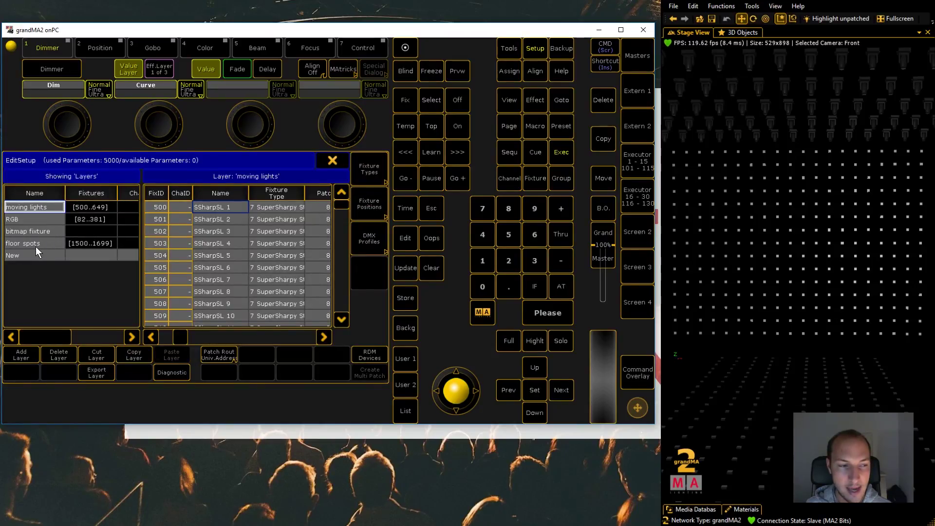
left_click(43, 218)
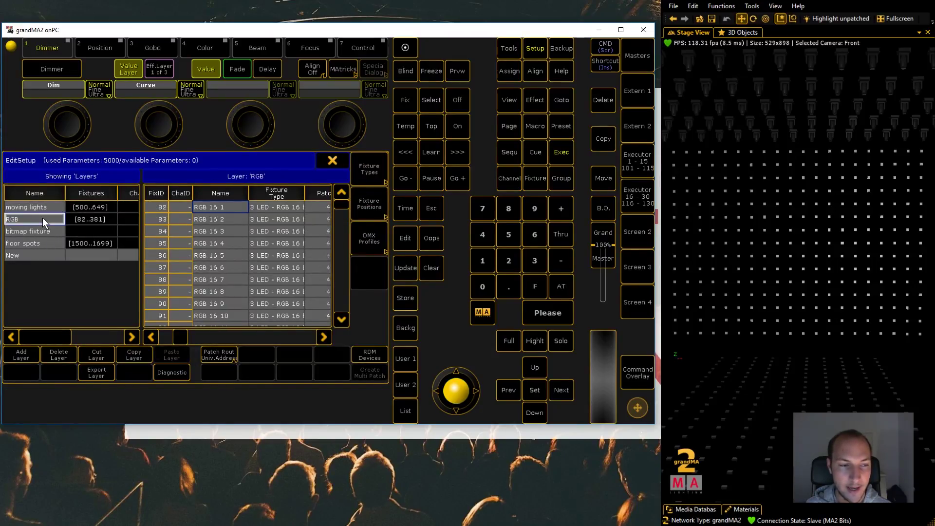
left_click(42, 231)
left_click(258, 192)
left_click(258, 191)
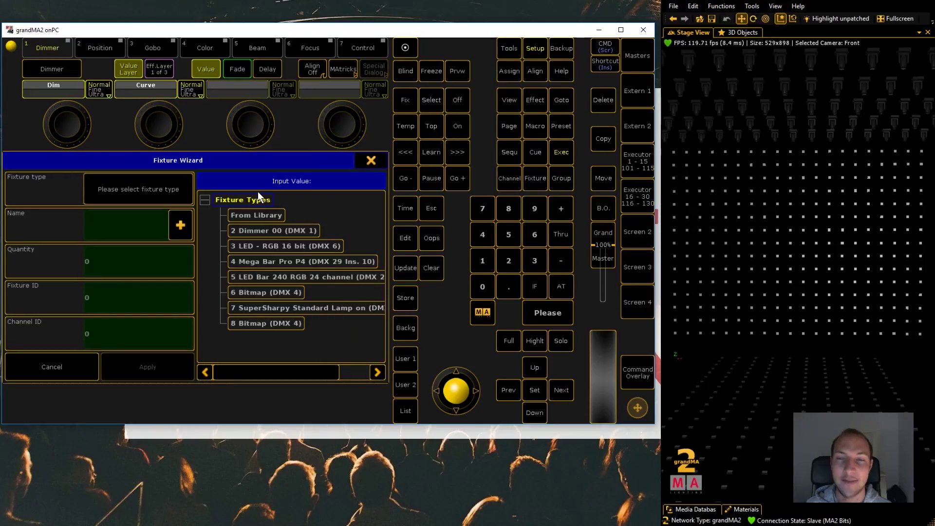
Step: Import the Bitmap fixture type from the library, filtering by the manufacturer 'ma lighting'
left_click(271, 214)
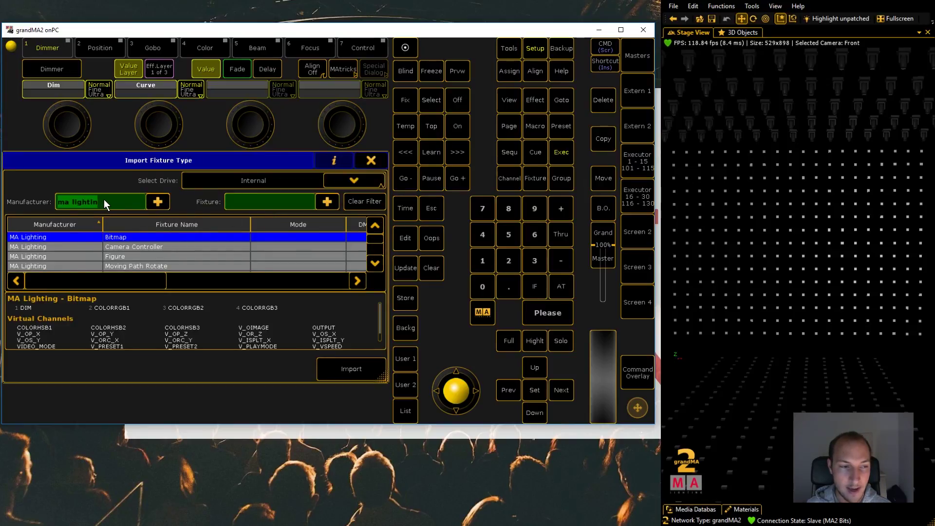
type("ma")
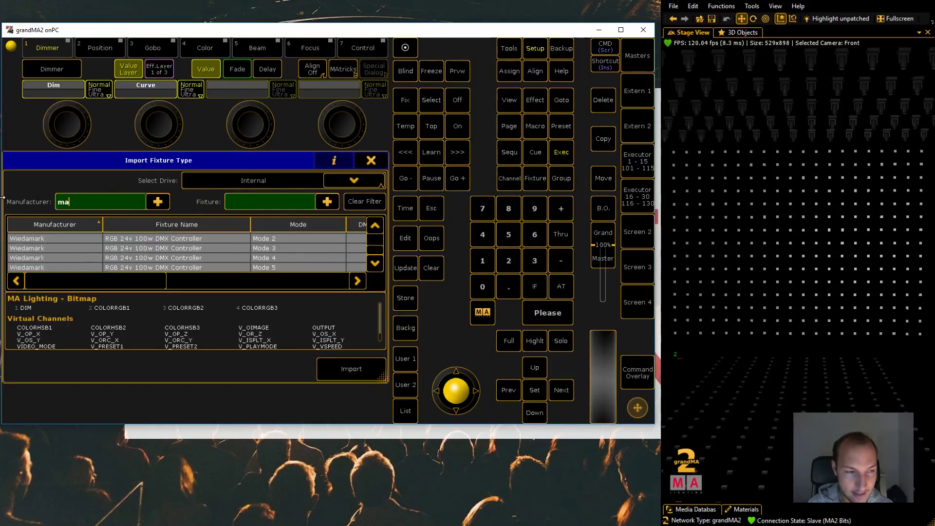
type(" lighting")
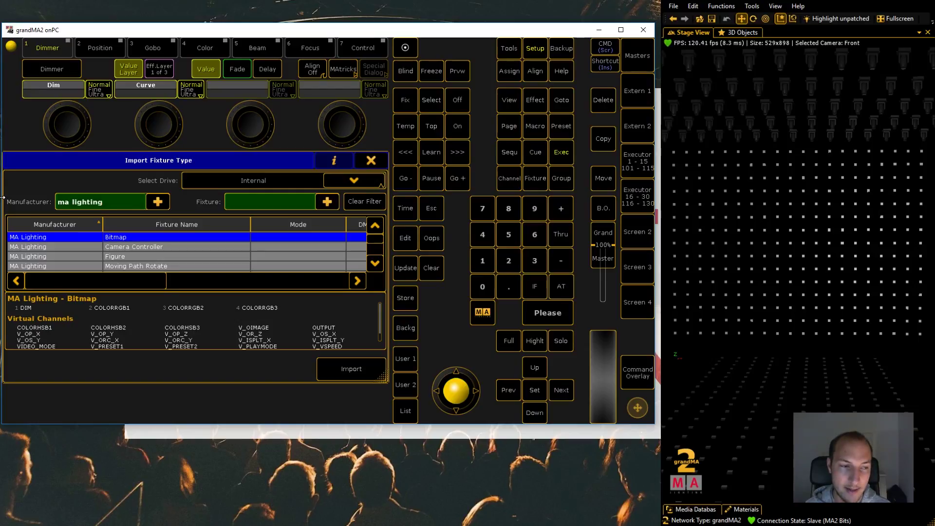
left_click(119, 238)
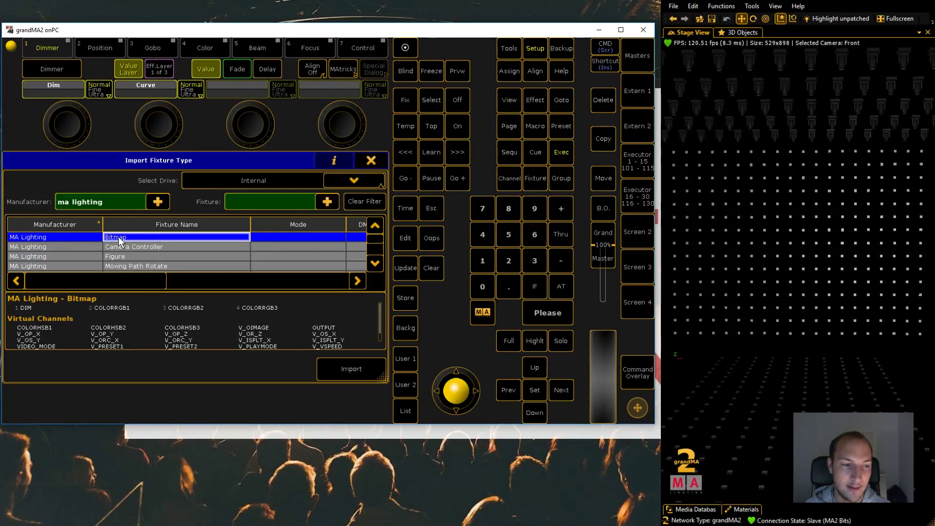
left_click(322, 370)
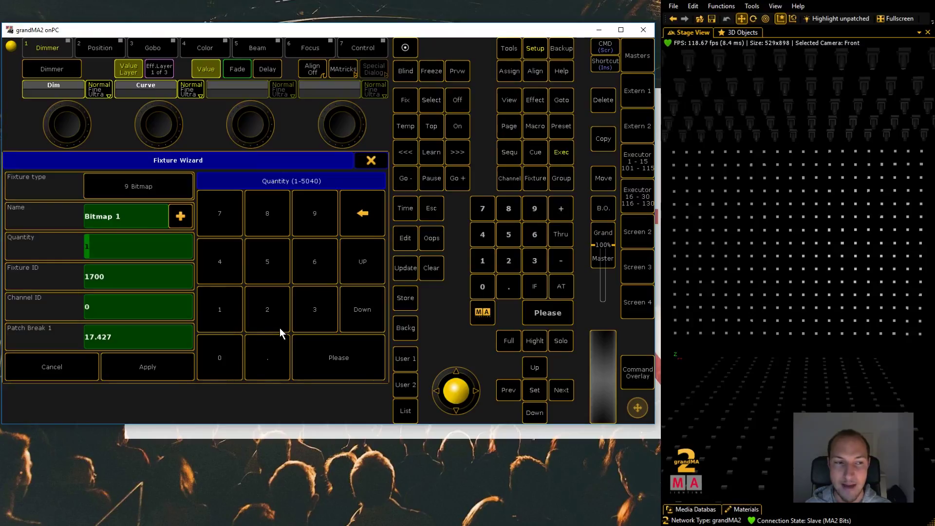
Step: Patch one Bitmap fixture with fixture ID 2000 and close the setup, applying the patch changes
left_click(128, 275)
type("2000")
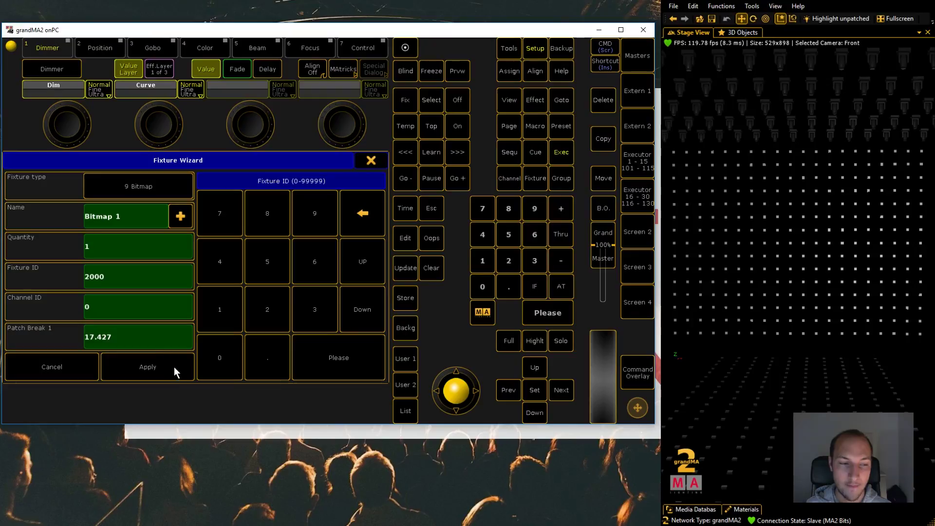
left_click(173, 367)
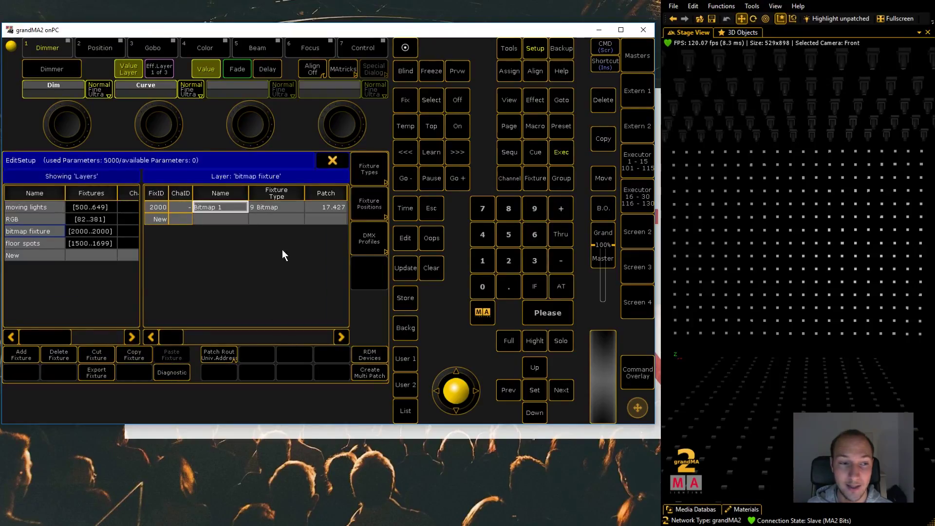
left_click(337, 162)
left_click(156, 292)
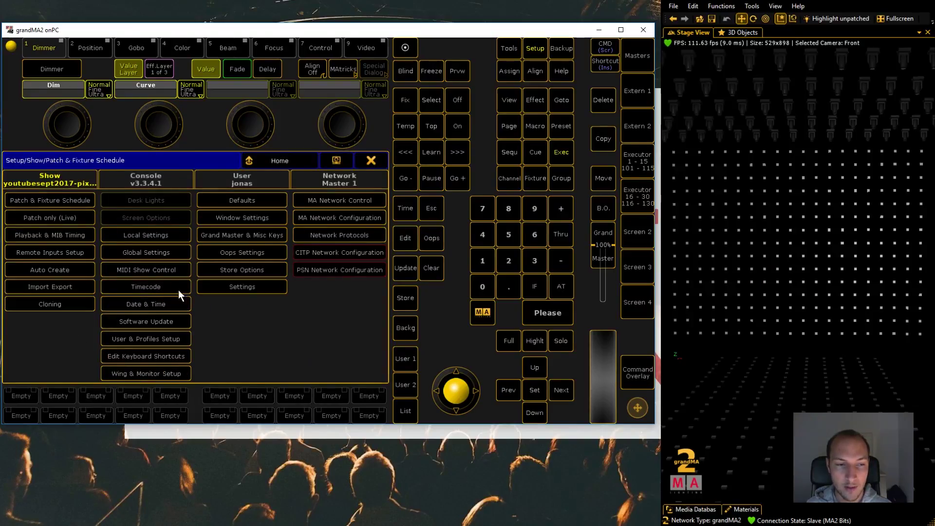
left_click(375, 160)
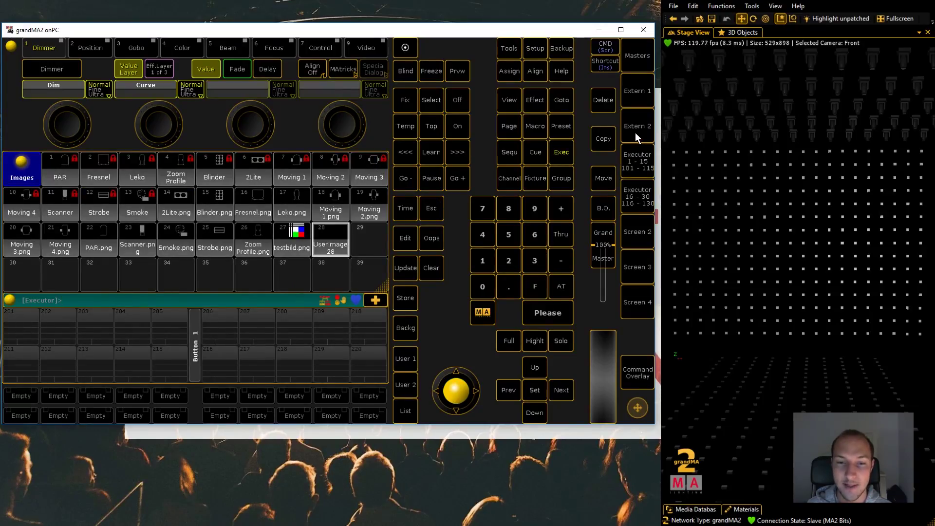
Step: In the RGBs layout view on Screen 2, draw a rectangle enclosing the whole dense grid of small fixtures
left_click(639, 238)
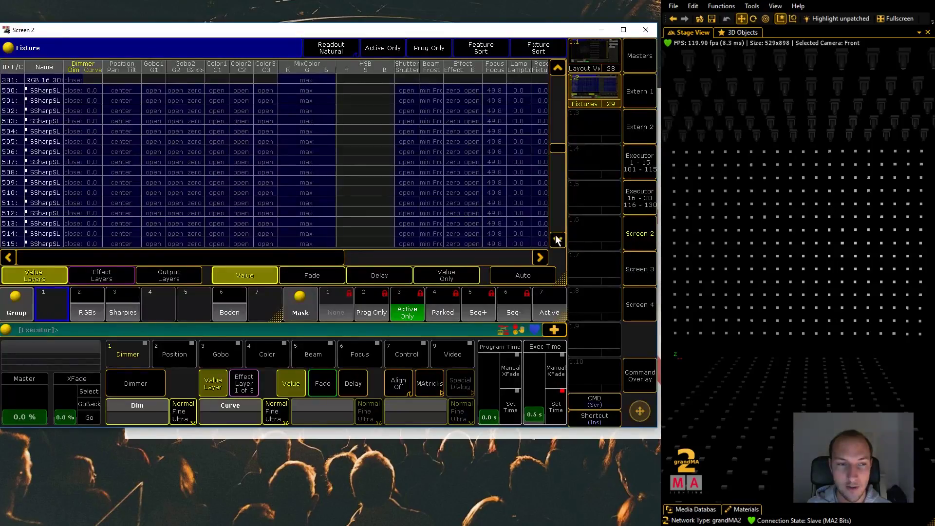
left_click(594, 49)
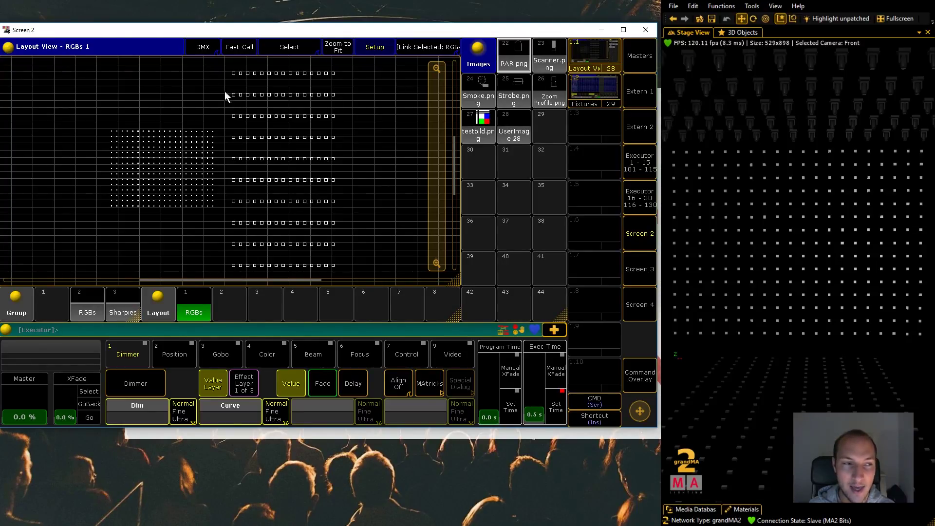
left_click(187, 236)
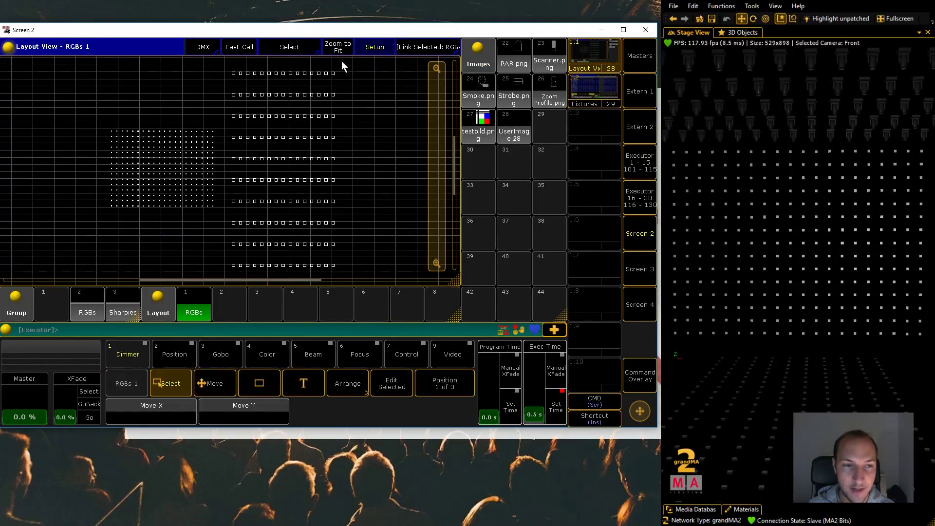
left_click(289, 49)
left_click_drag(198, 187, 245, 197)
scroll(238, 184, "up", 5)
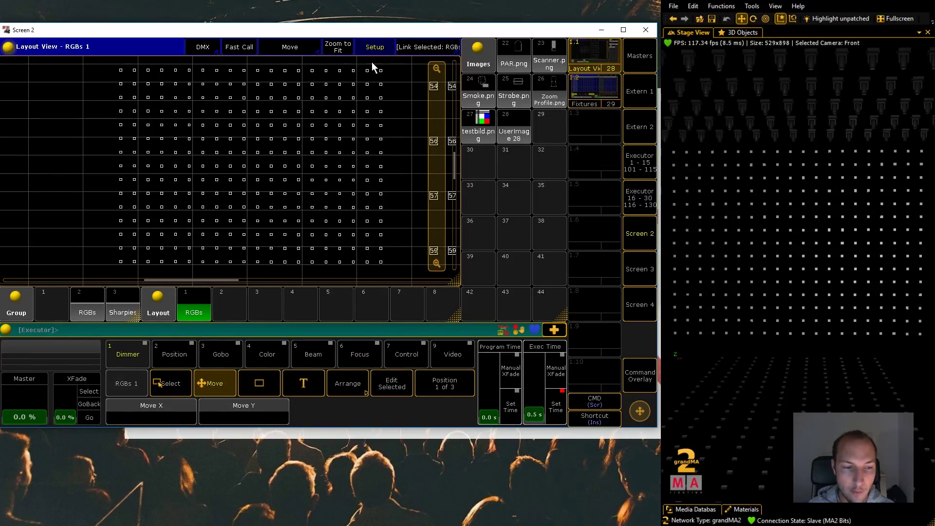
left_click(272, 380)
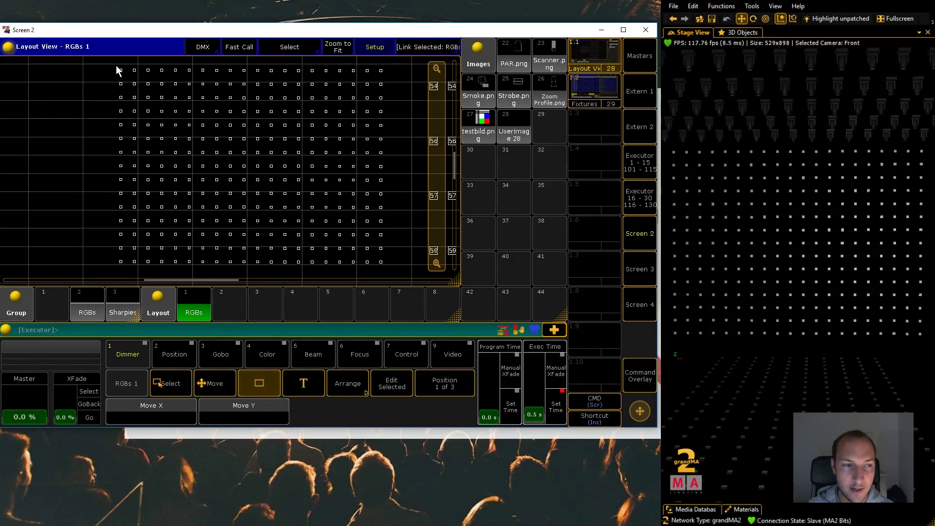
left_click_drag(188, 121, 386, 268)
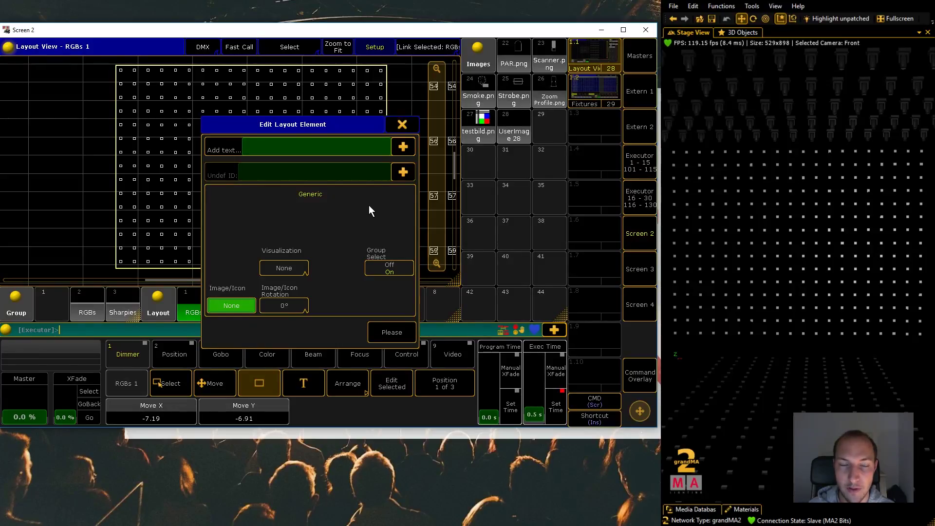
Step: Set the new rectangle's visualization to Bitmap and accept the layout element
left_click(296, 274)
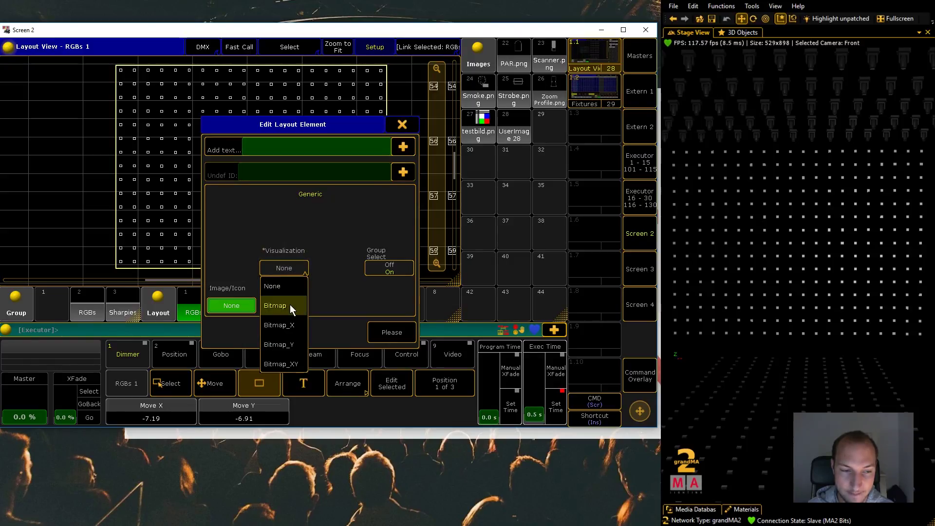
left_click(290, 304)
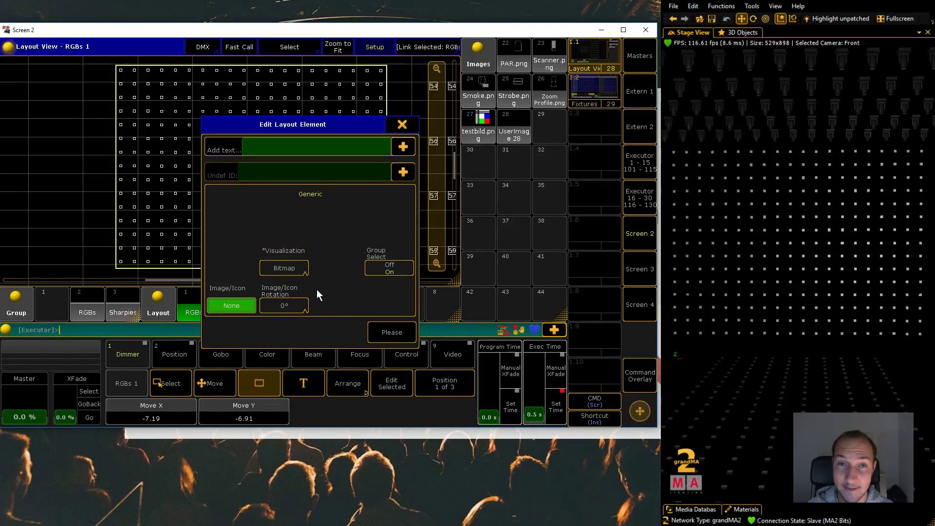
left_click(287, 267)
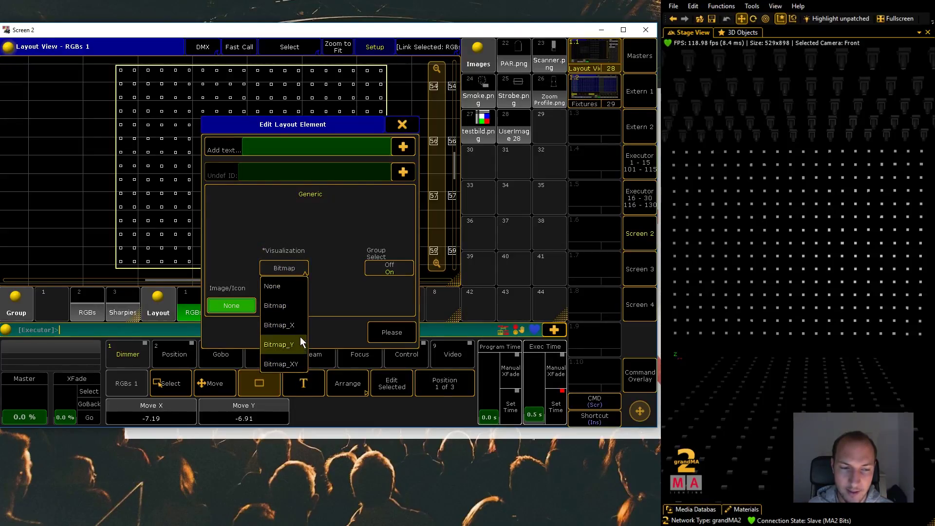
left_click(289, 307)
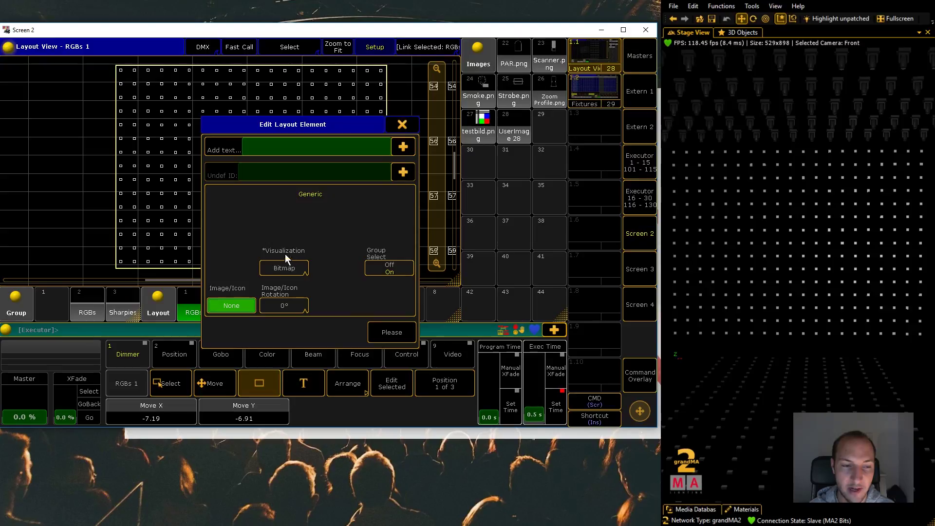
left_click(380, 335)
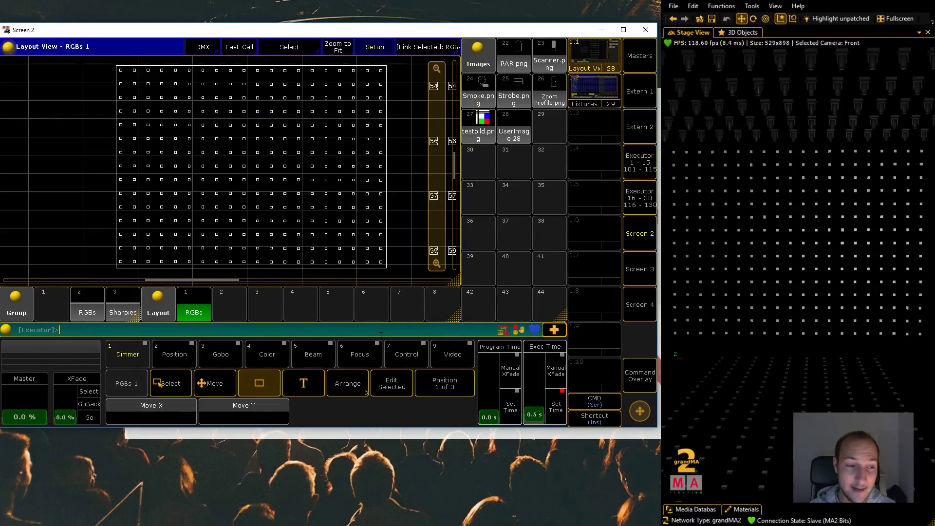
Step: Select fixture 2000 Bitmap 1 in the fixture sheet and store it as group 1
left_click(598, 85)
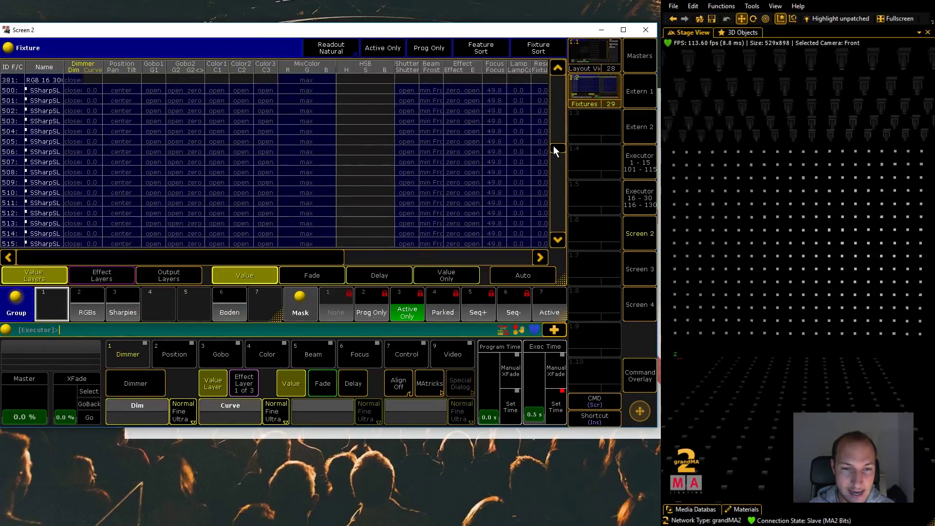
left_click_drag(554, 168, 558, 228)
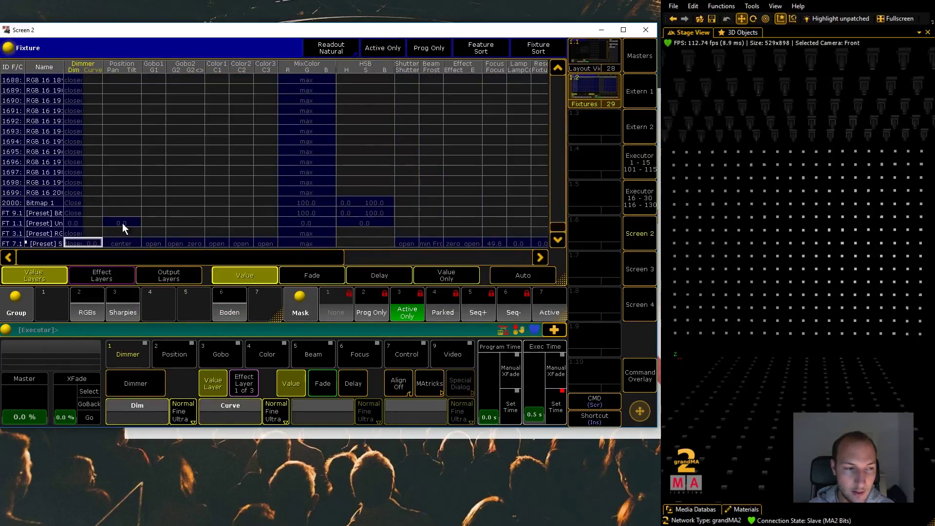
left_click(45, 203)
left_click(636, 381)
left_click(375, 409)
left_click(52, 305)
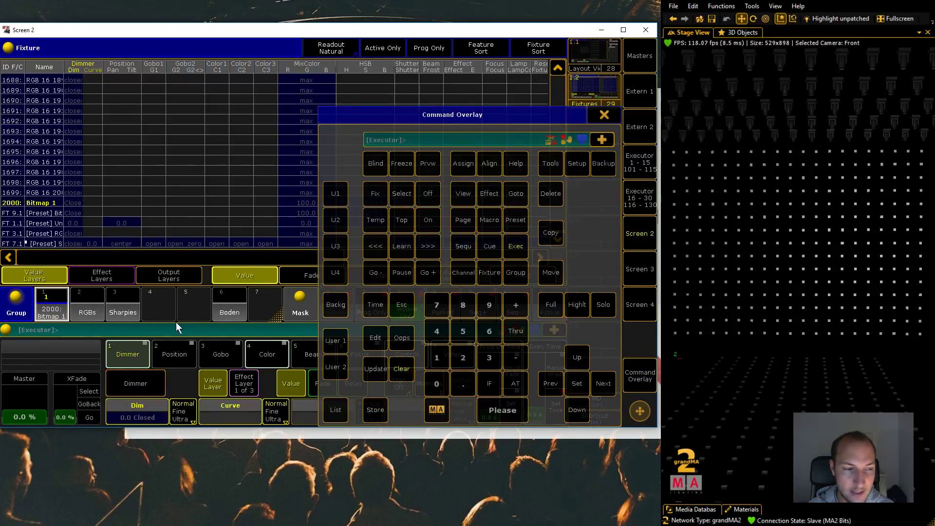
Step: Label group 1 as Bitmap
double_click(463, 165)
left_click(55, 305)
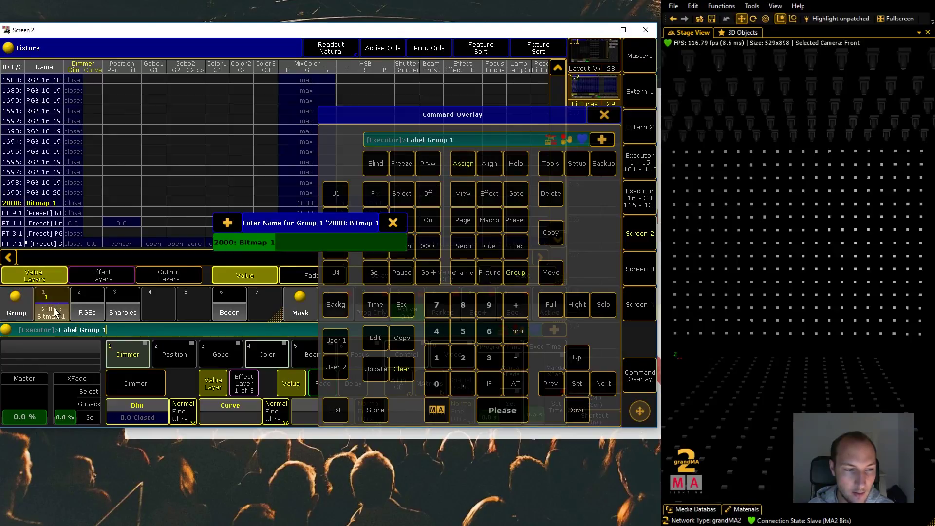
type("Bitnma")
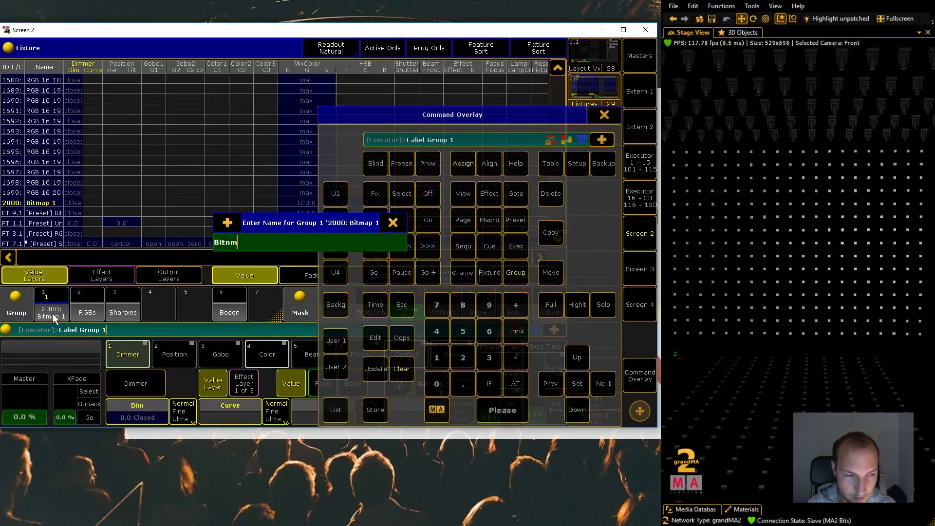
key("BackSpace")
key("BackSpace")
key("BackSpace")
type("map")
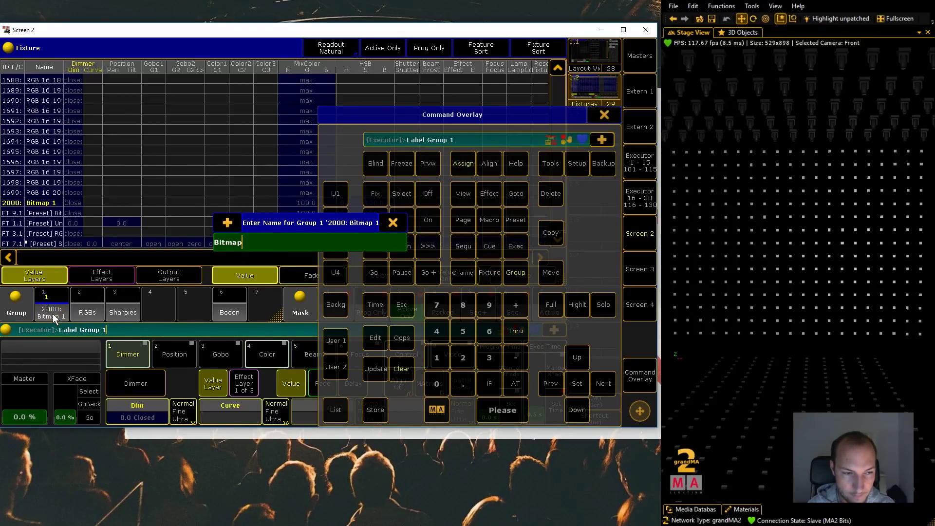
key("Return")
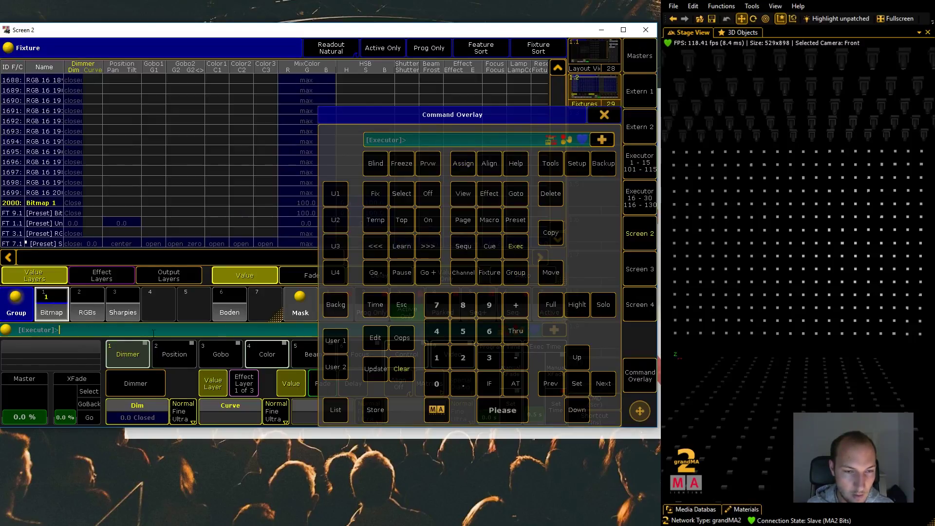
Step: Label group 1 as Pixel Mapping, close the command overlay and return to the layout view
left_click(460, 164)
left_click(460, 164)
left_click(52, 301)
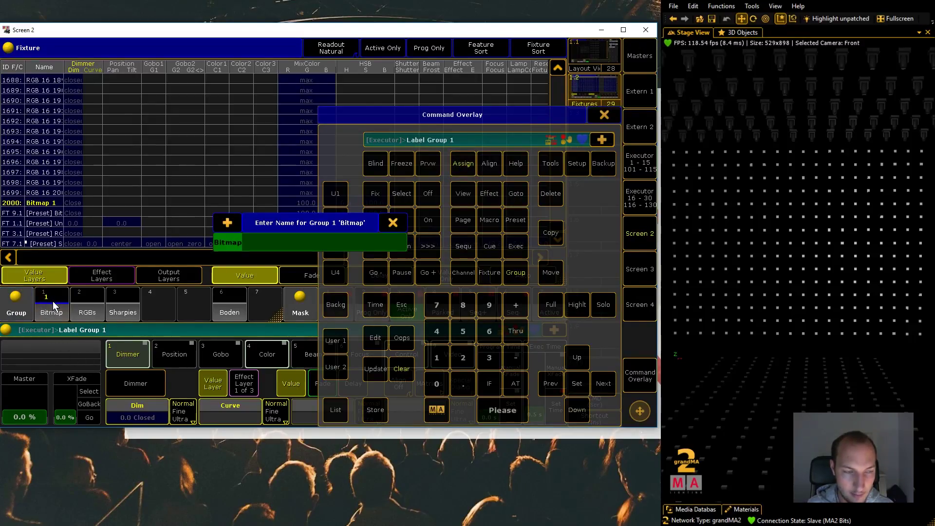
type("Pixel Mapp")
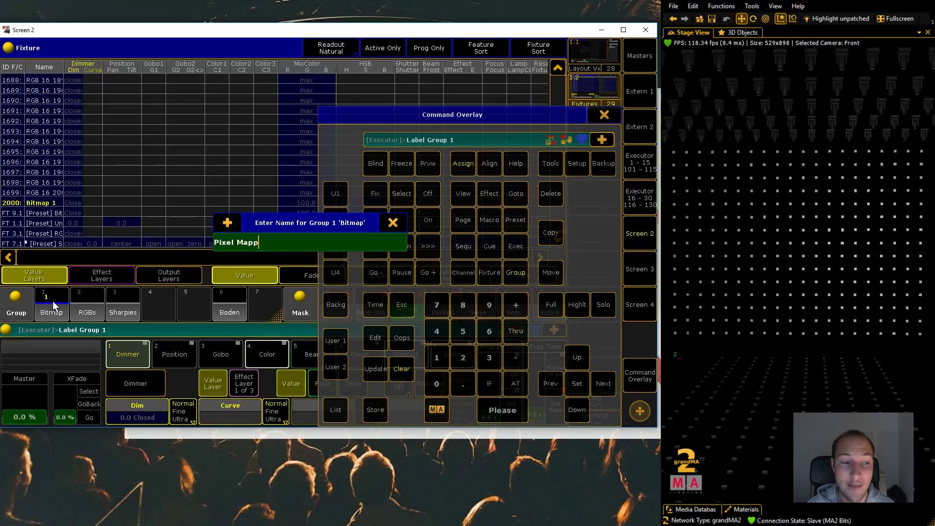
type("ing")
key("Return")
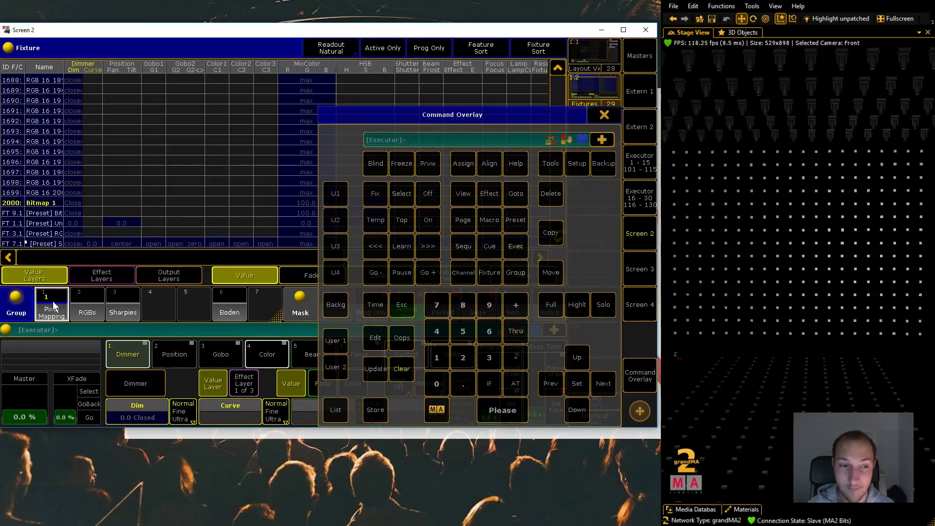
left_click(602, 114)
left_click(588, 54)
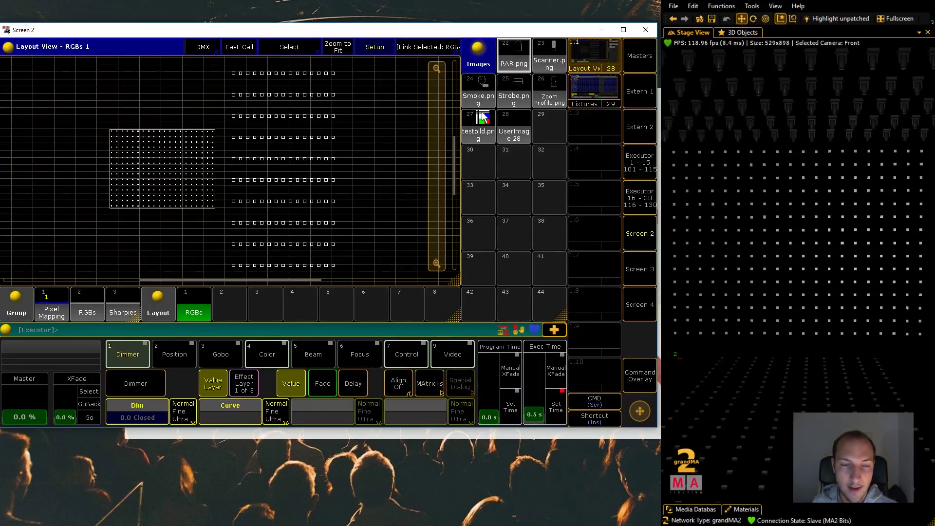
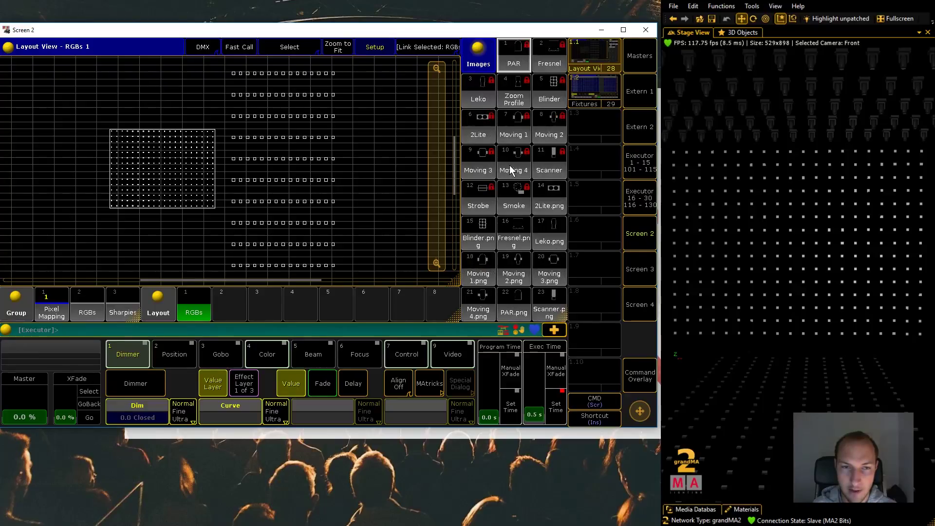
Step: Select the Pixel Mapping group and set its dimmer to 100
scroll(511, 170, "down", 5)
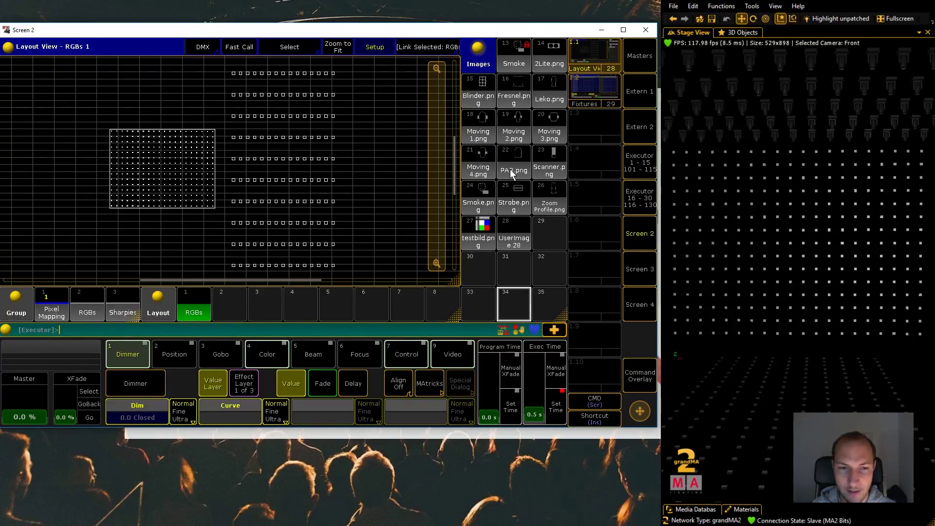
scroll(510, 169, "down", 1)
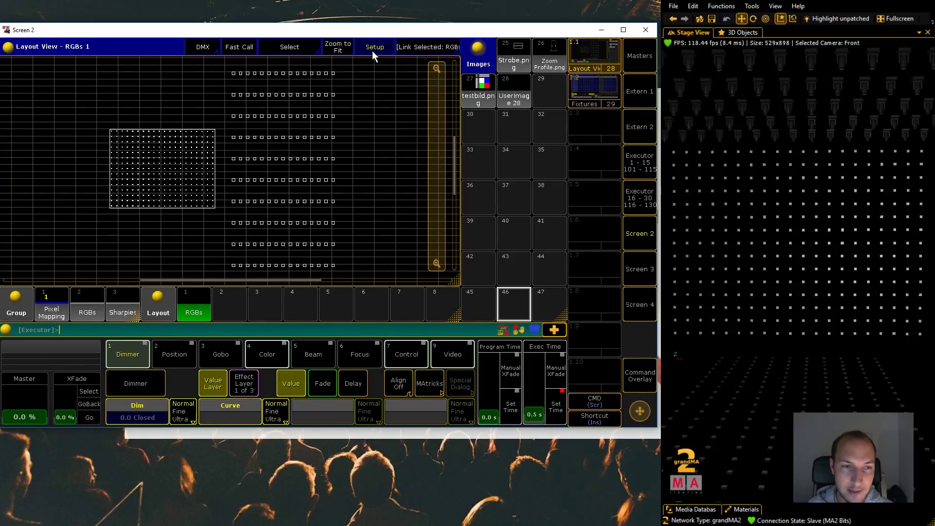
left_click(54, 309)
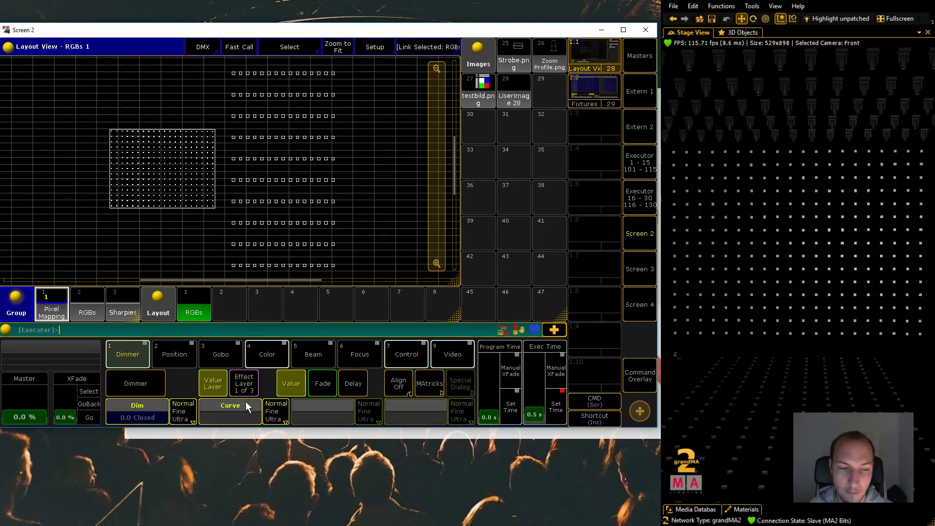
left_click(137, 412)
type("100")
key("Return")
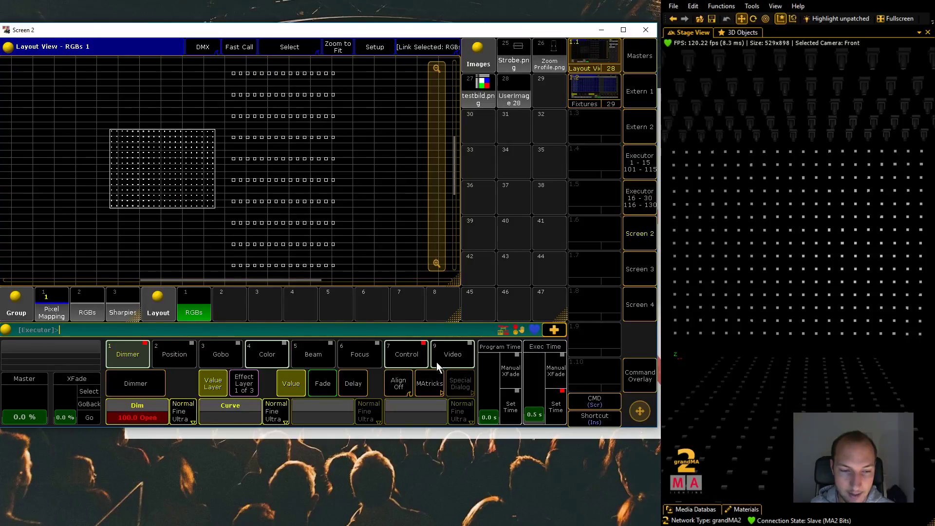
Step: Set the bitmap fixture's video Output to Layout 1 and its Images value to Image 27
left_click(457, 359)
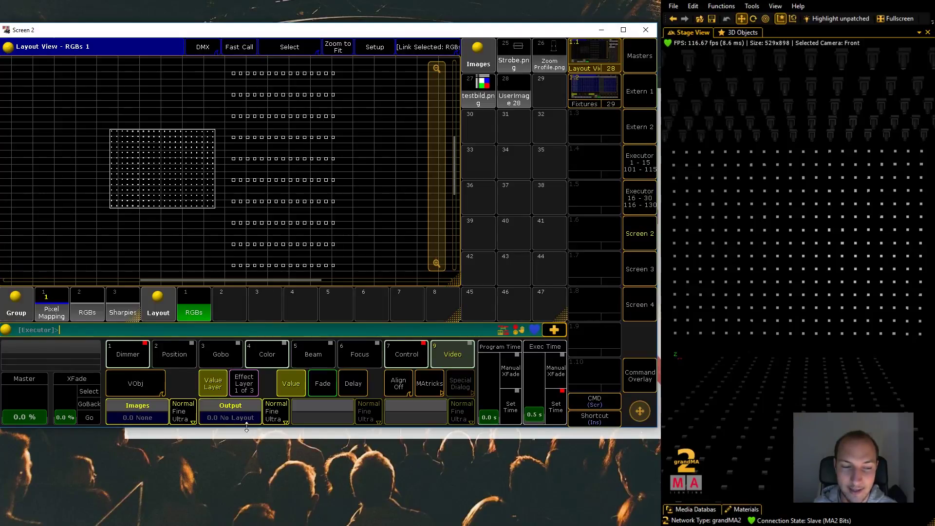
left_click(231, 415)
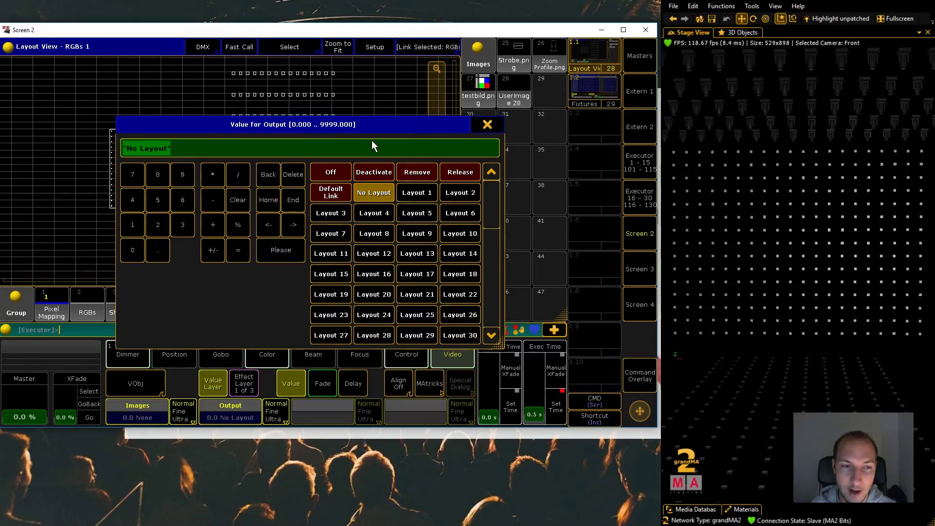
left_click_drag(376, 125, 527, 118)
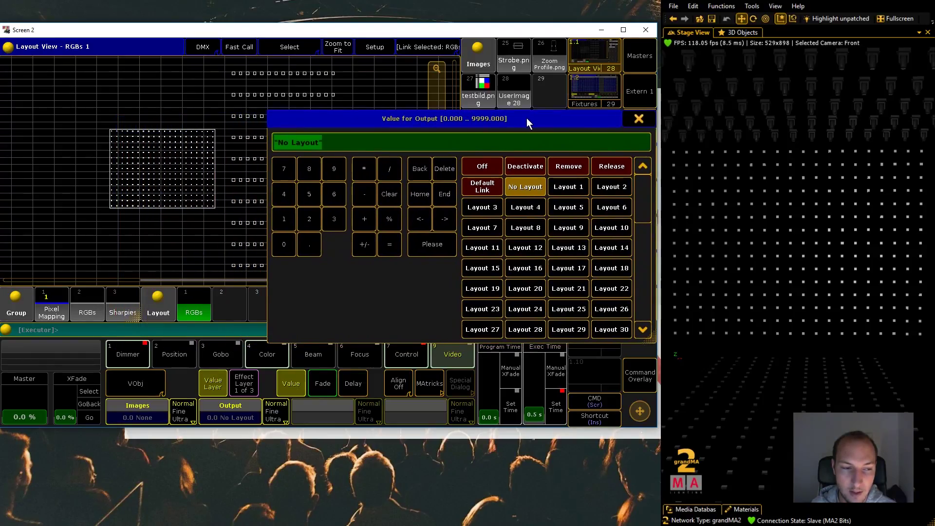
left_click(566, 190)
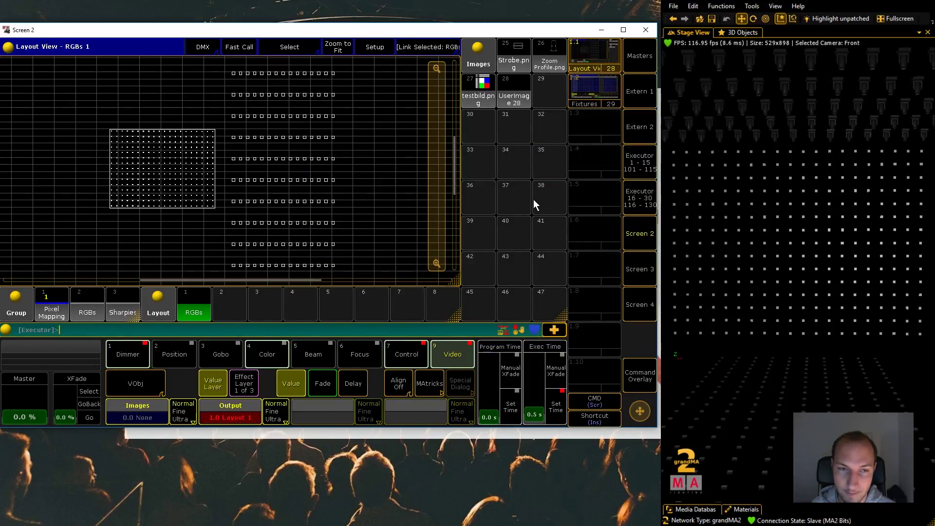
left_click(143, 416)
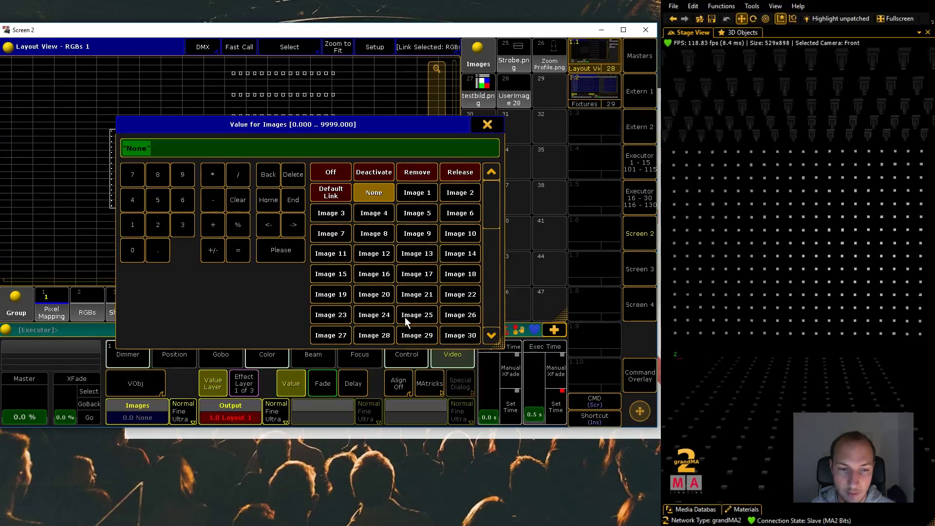
left_click(330, 335)
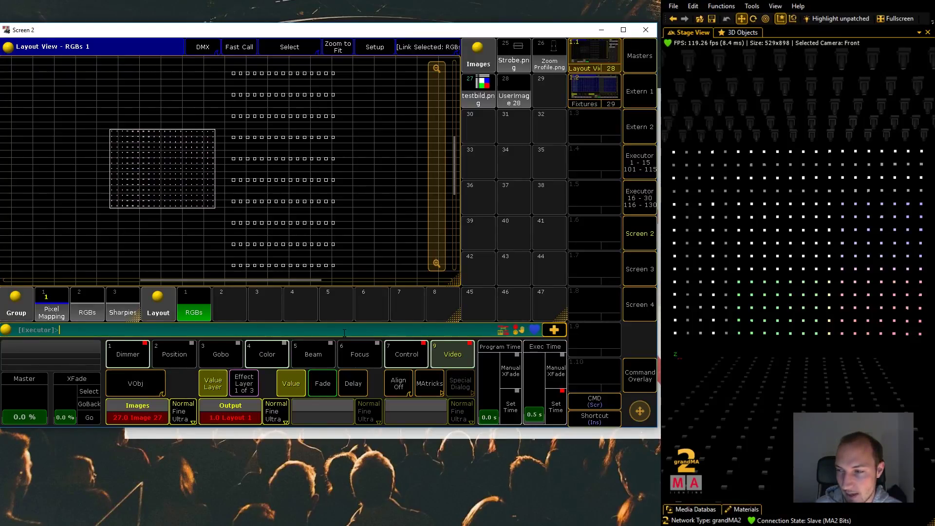
left_click(348, 331)
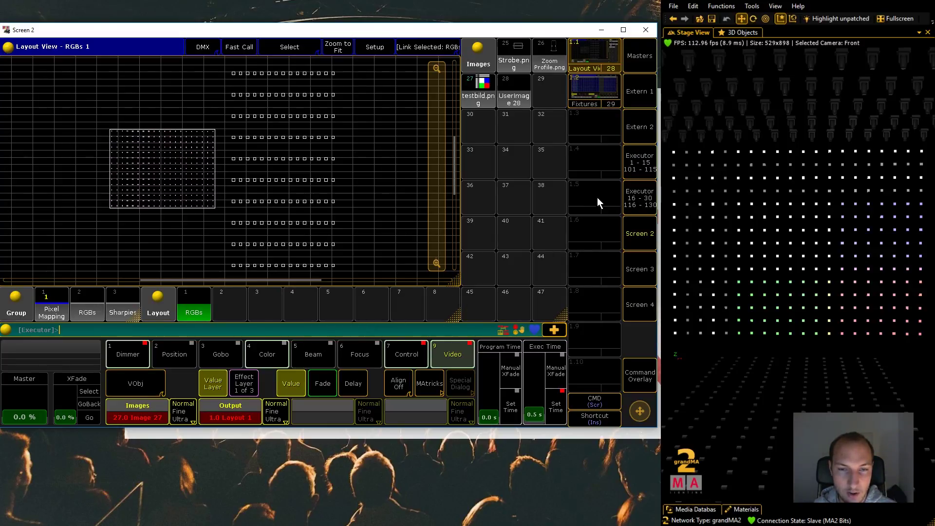
Step: Bring the main onPC window forward and review the bitmap fixture's video features, including VPos, VScale, VPreset and VPlayer
left_click_drag(465, 34, 462, 71)
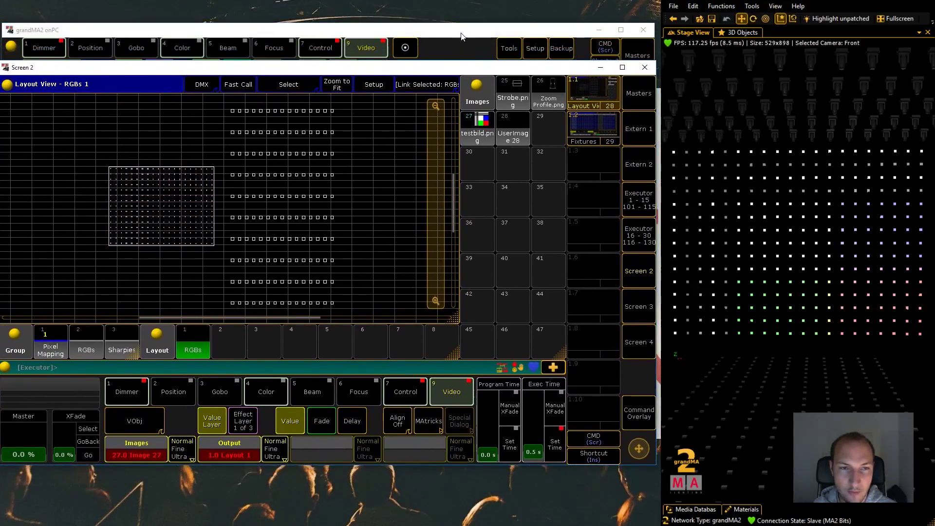
left_click(462, 34)
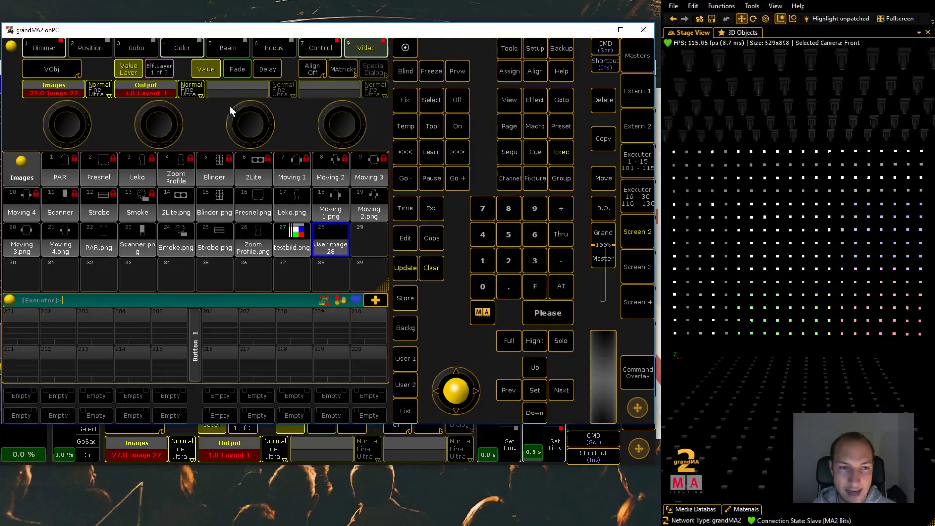
left_click(71, 66)
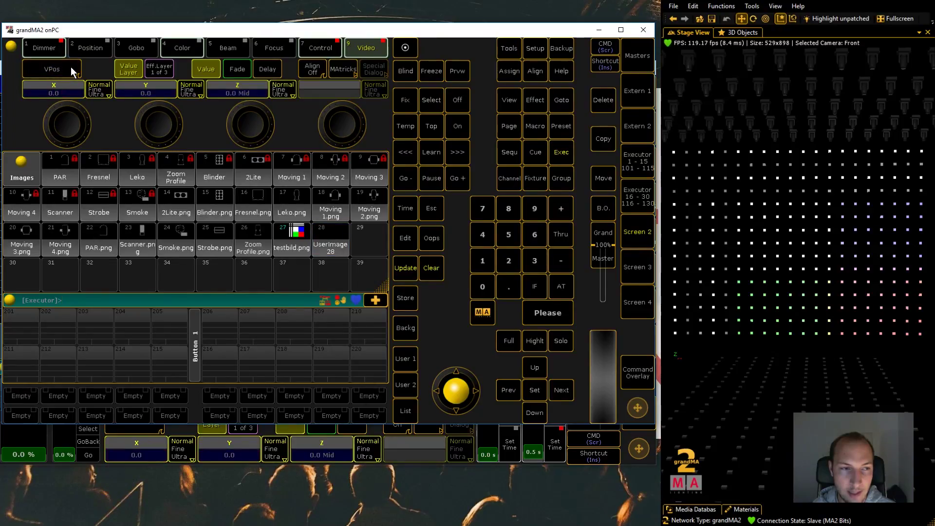
left_click(71, 66)
left_click(71, 66)
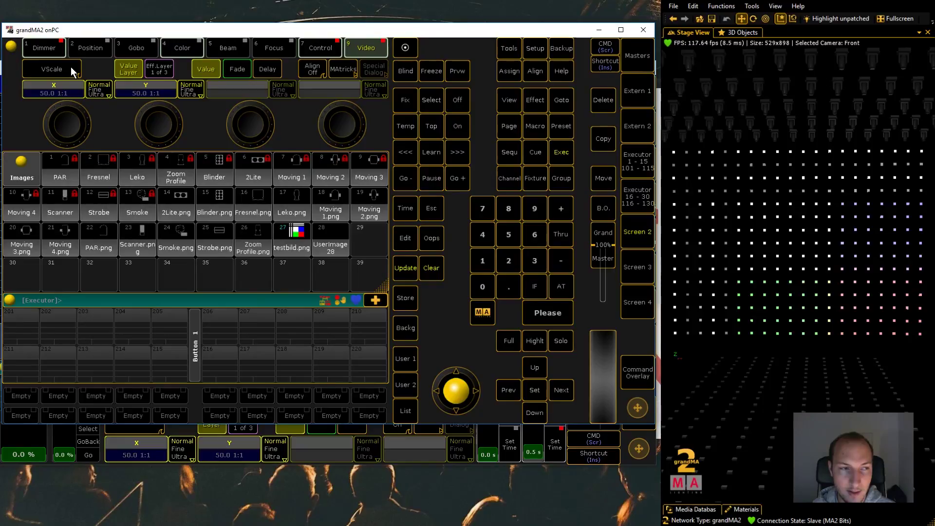
left_click(71, 67)
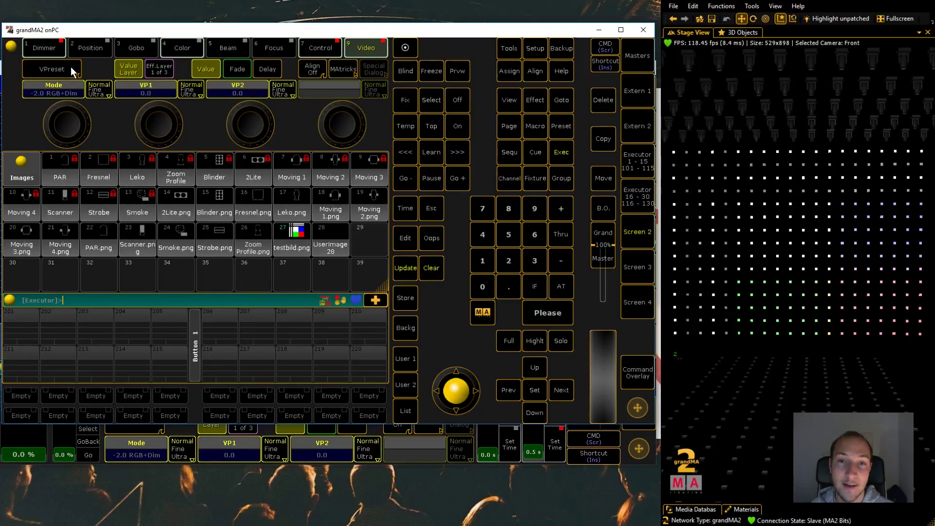
left_click(71, 66)
left_click(71, 67)
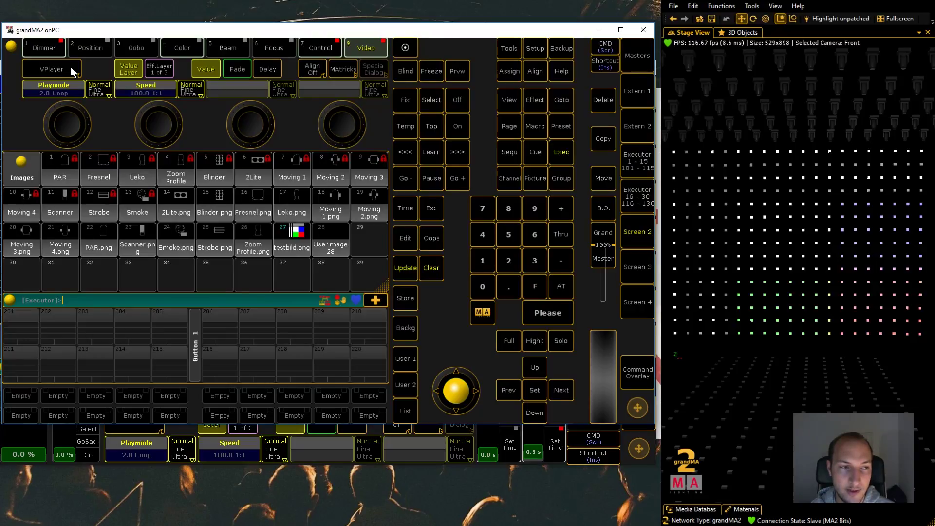
left_click(71, 66)
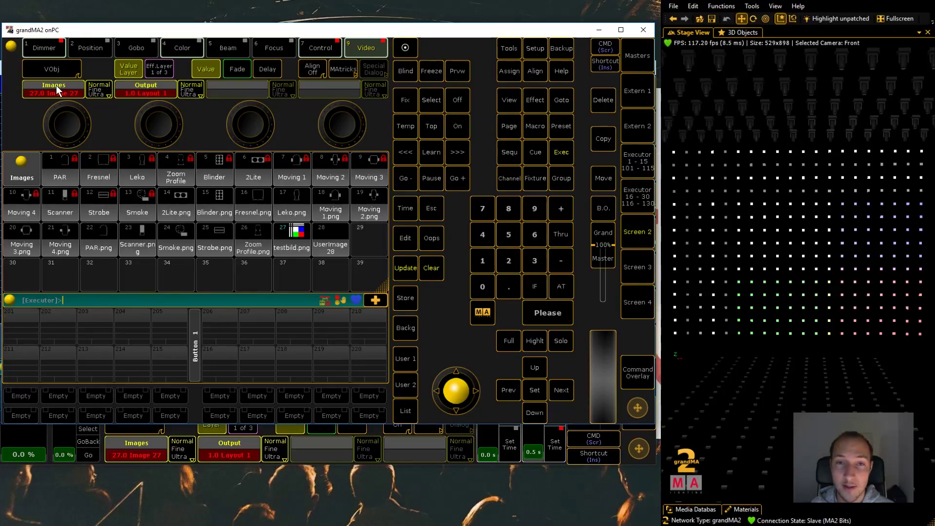
Step: Shift the bitmap vertically in both directions with the VPos Y value and leave it at -2.0
left_click(68, 66)
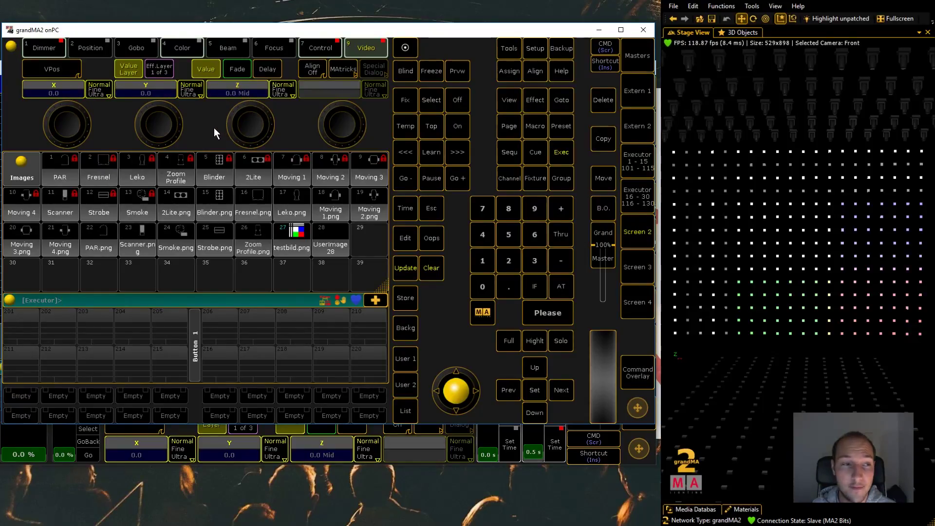
scroll(155, 124, "down", 4)
scroll(146, 115, "down", 9)
scroll(155, 124, "down", 20)
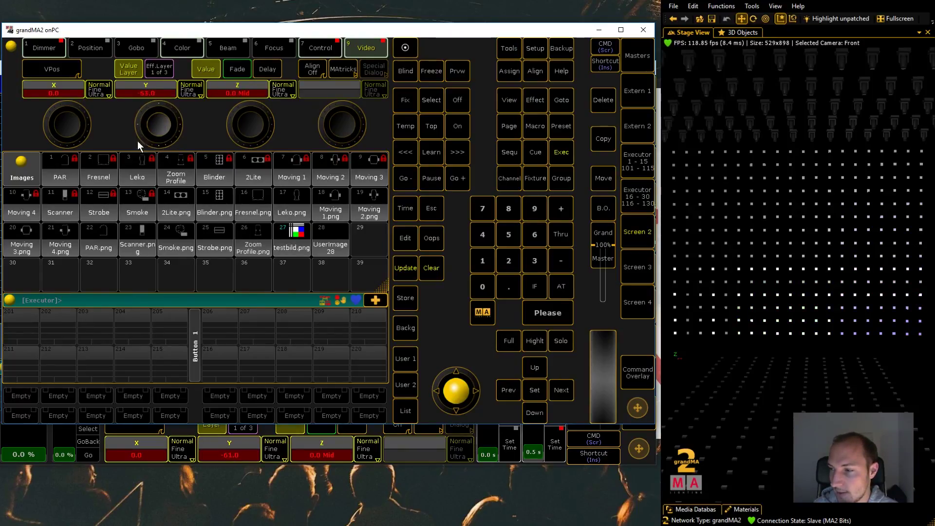
scroll(150, 124, "up", 13)
scroll(182, 119, "up", 20)
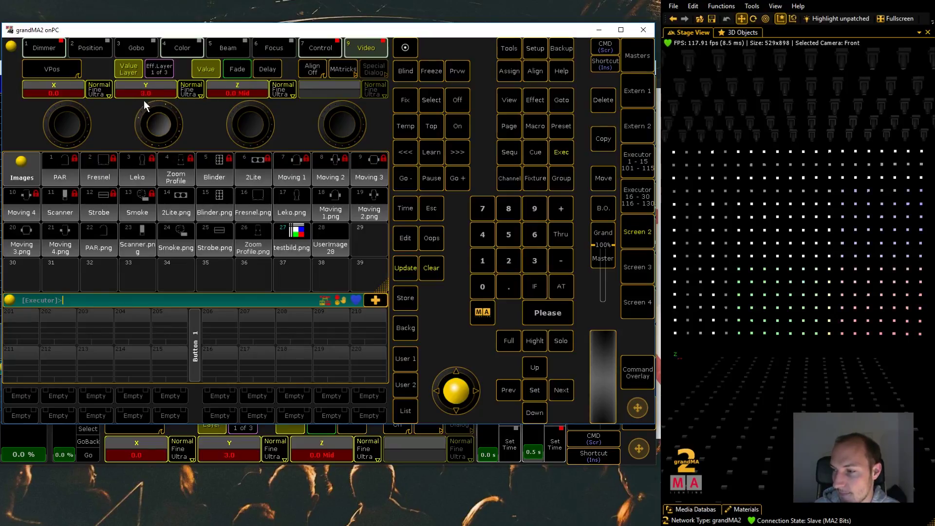
scroll(144, 124, "up", 4)
scroll(159, 124, "down", 16)
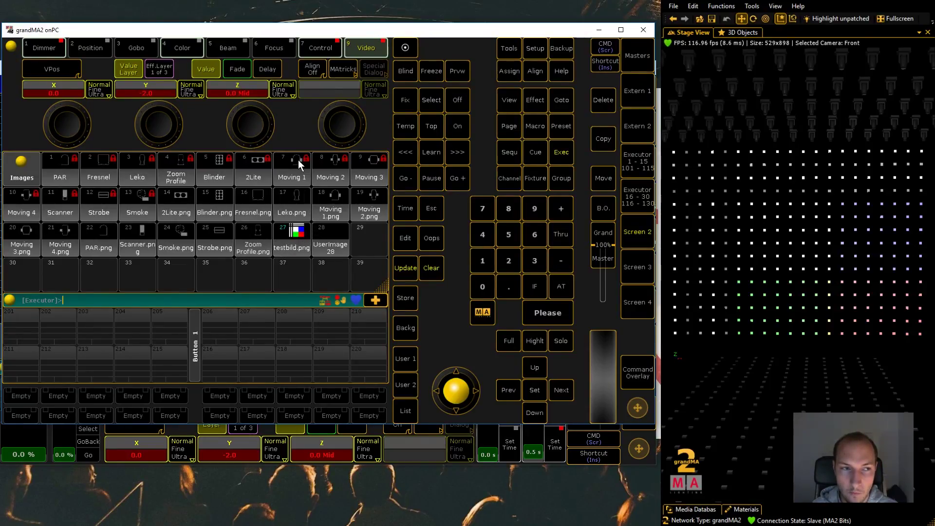
Step: Apply the Sin 8 effect form to the bitmap's X, Y and Z video position on effect layer 1
left_click(163, 70)
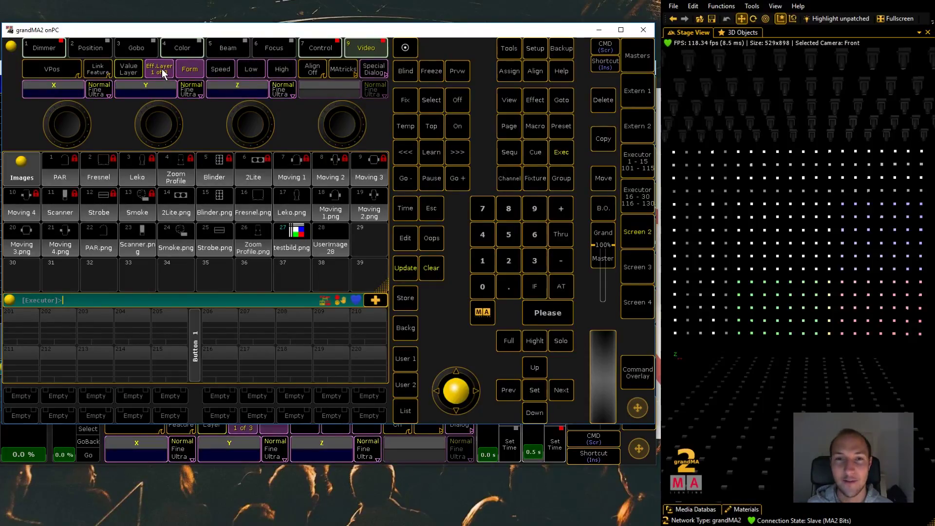
left_click(155, 95)
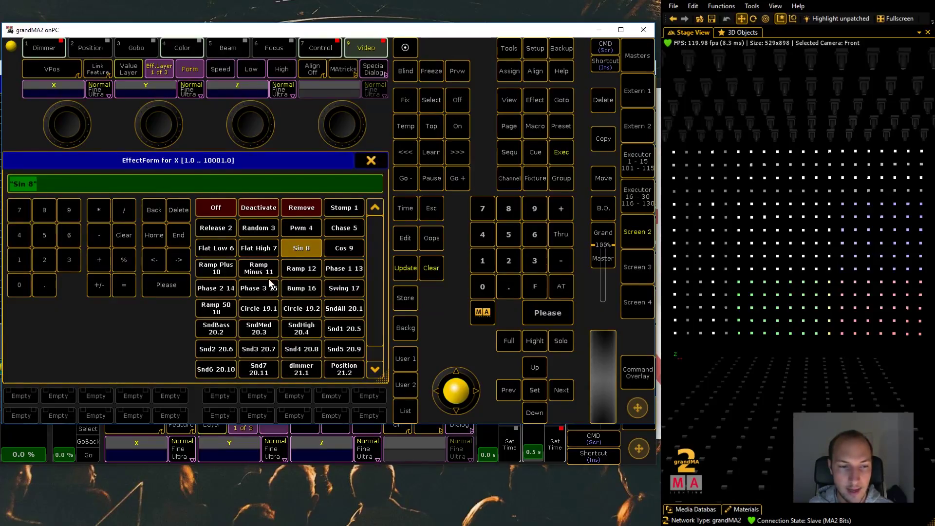
left_click(297, 247)
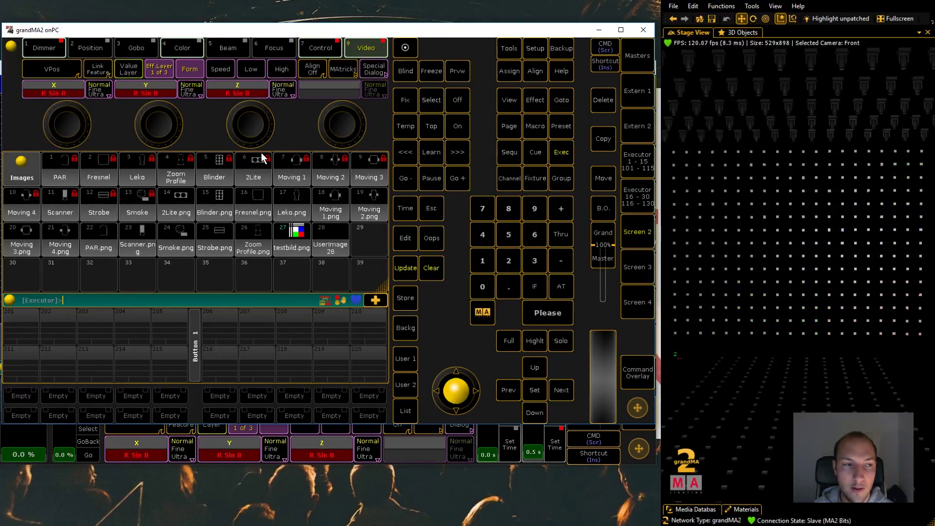
Step: Turn off the video position's effect form and reapply the Sin 8 form
left_click(63, 92)
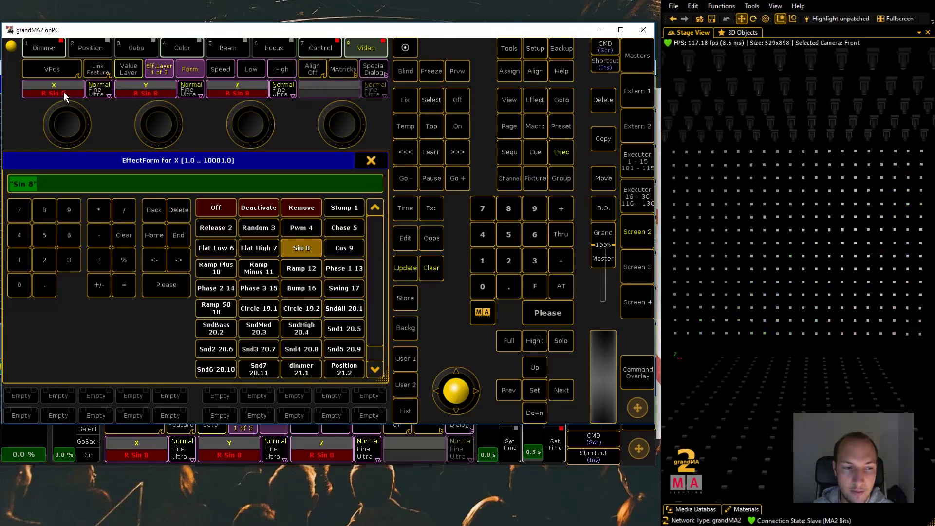
left_click(214, 203)
left_click(161, 95)
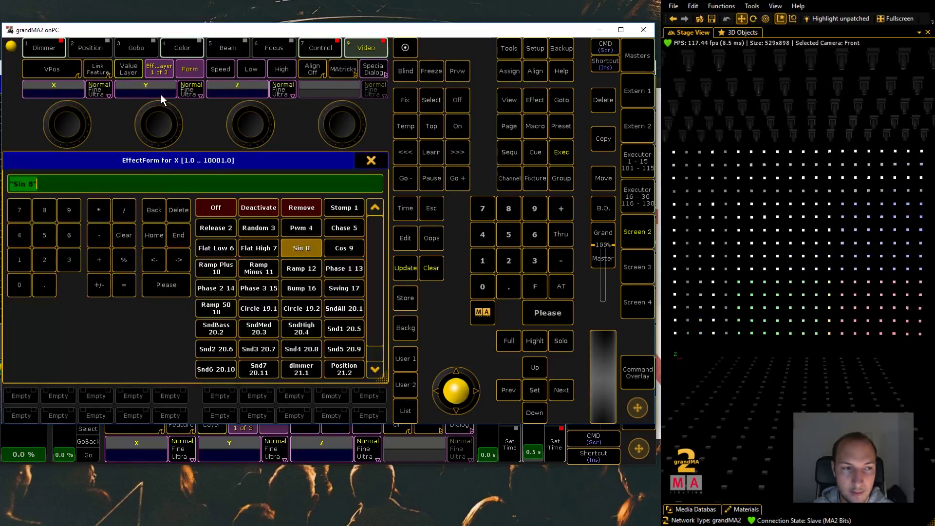
left_click(298, 249)
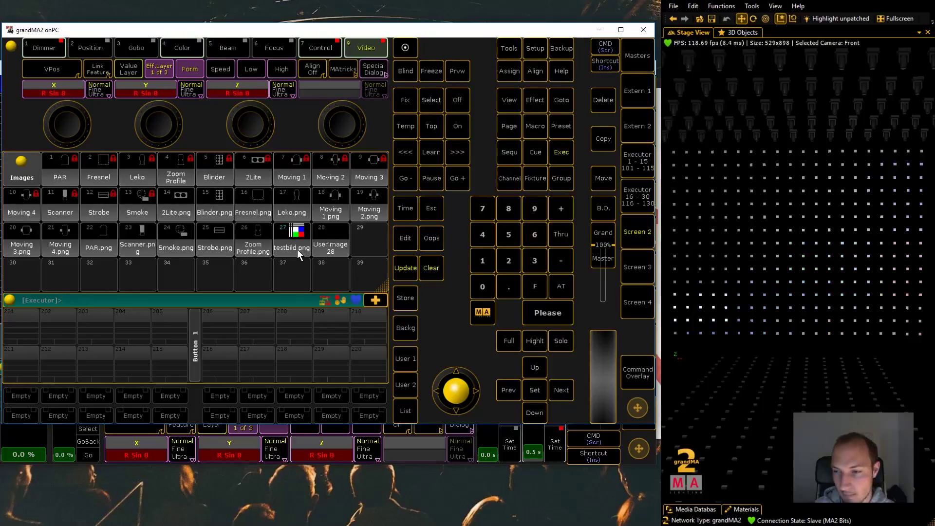
Step: Store the bitmap look with its position effect on fader executor 6
left_click(636, 158)
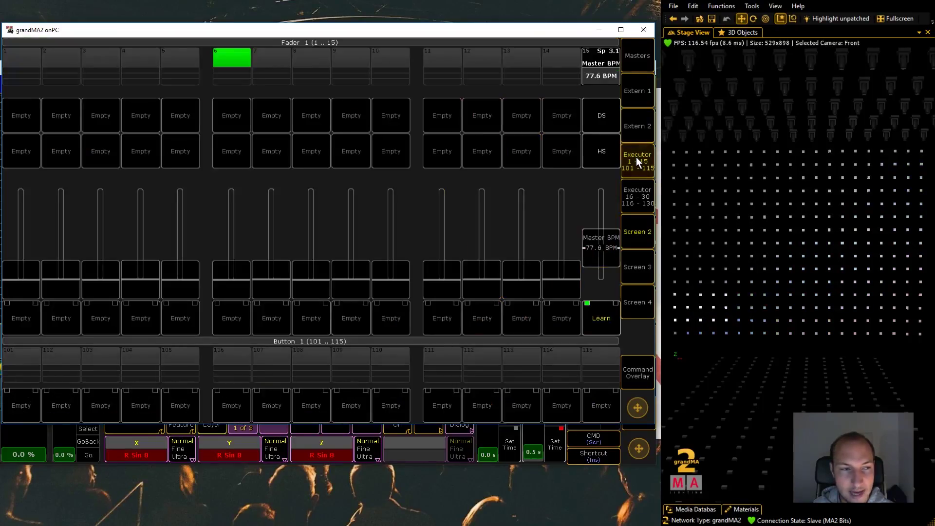
left_click(638, 371)
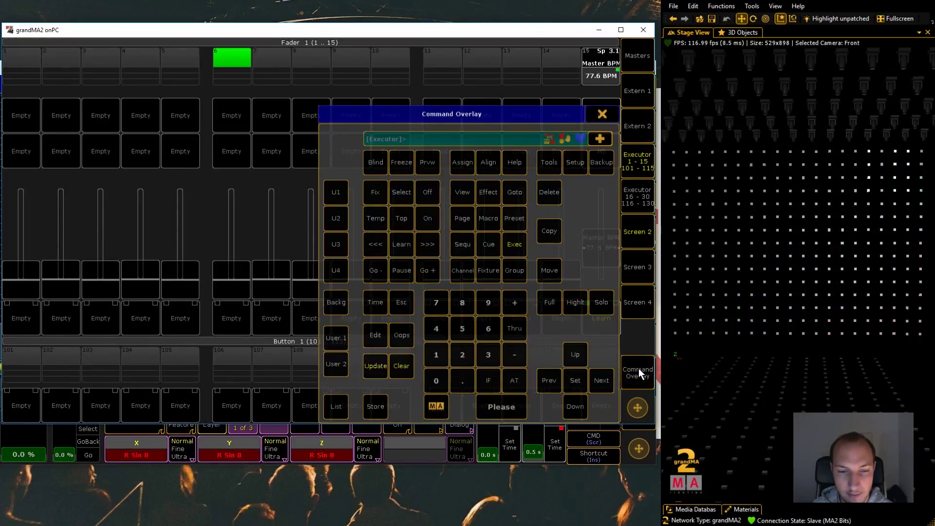
left_click(382, 407)
left_click(229, 54)
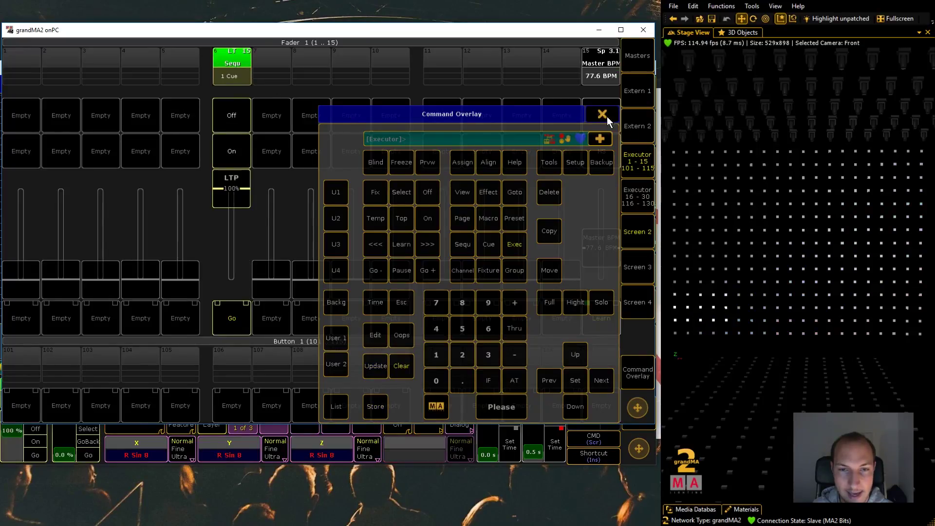
left_click(606, 116)
Step: Clear the programmer and switch on the sequence on executor 6
left_click(641, 168)
left_click(636, 377)
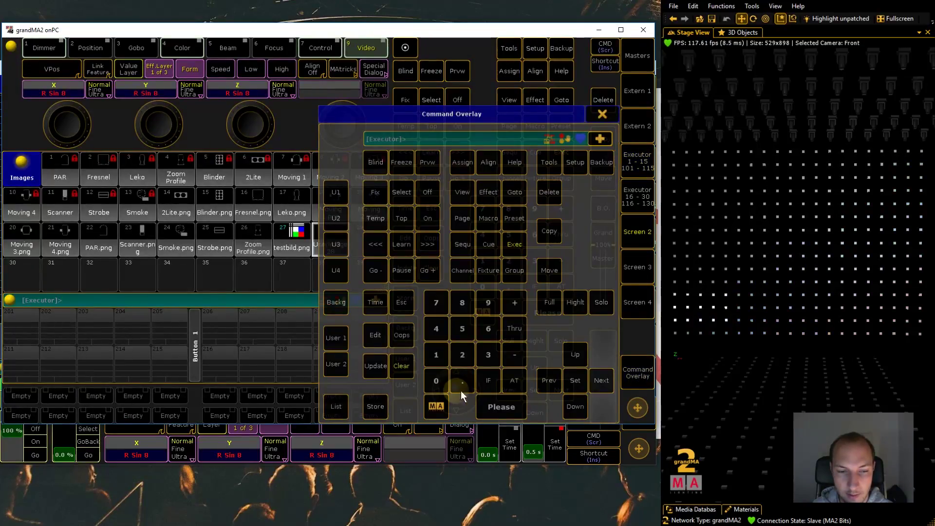
left_click(402, 366)
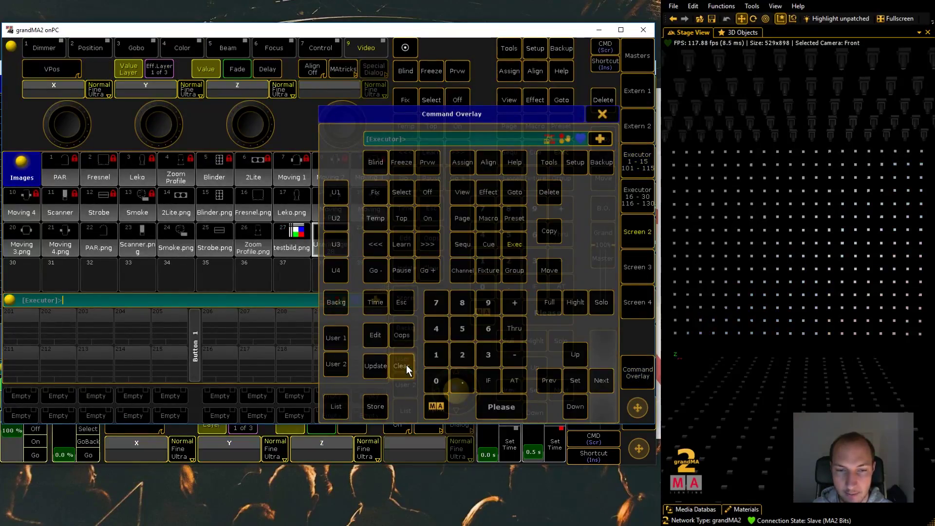
left_click(597, 115)
left_click(633, 159)
left_click(242, 154)
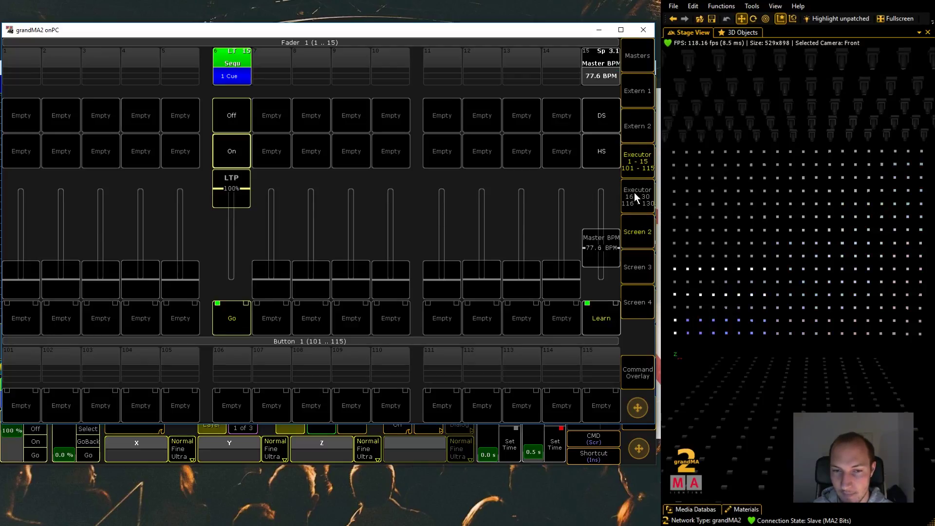
Step: On Screen 2, enter setup of the RGBs layout and move the bitmap frame down to about X -7.50, Y -0.50
left_click(638, 227)
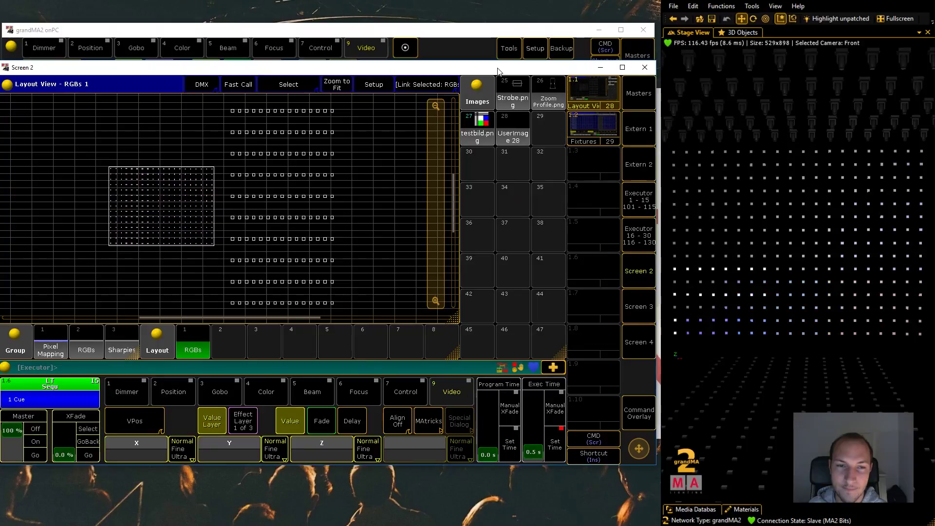
left_click_drag(498, 70, 506, 50)
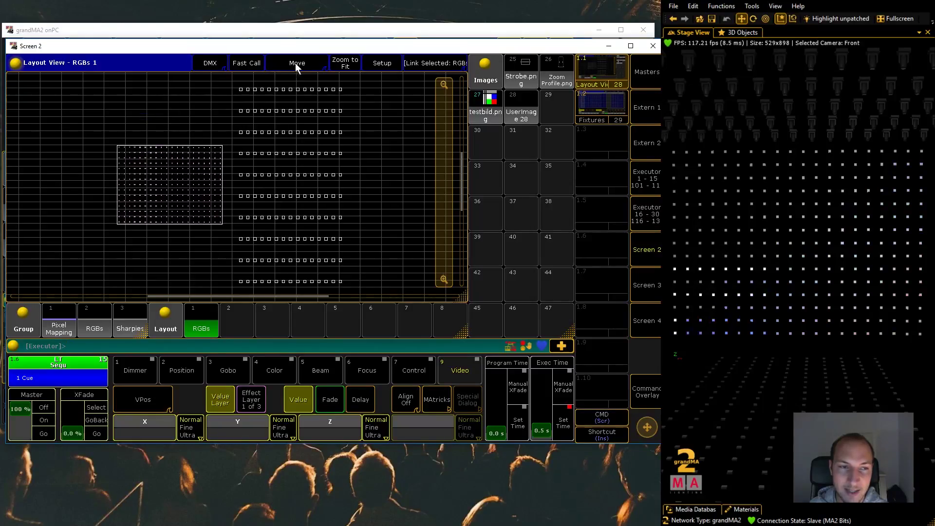
scroll(215, 180, "up", 5)
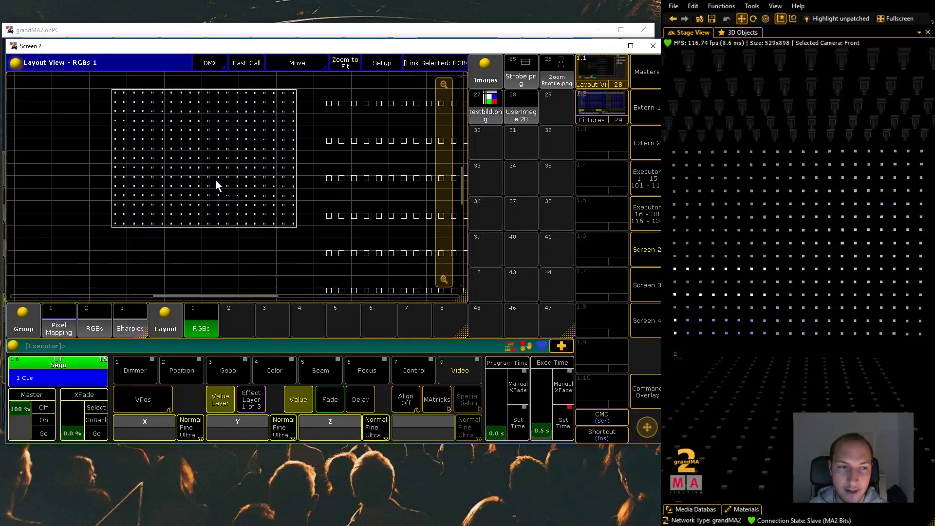
scroll(214, 177, "up", 2)
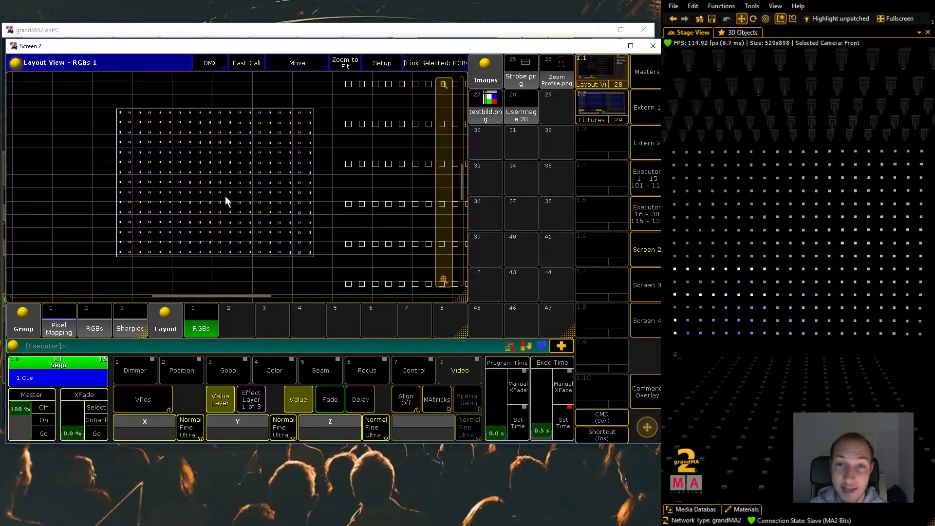
scroll(240, 200, "up", 1)
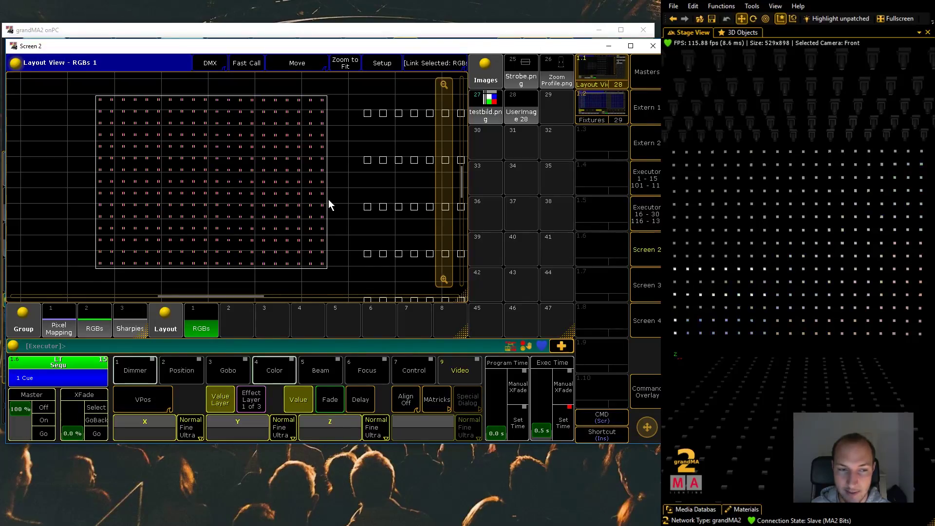
left_click(378, 65)
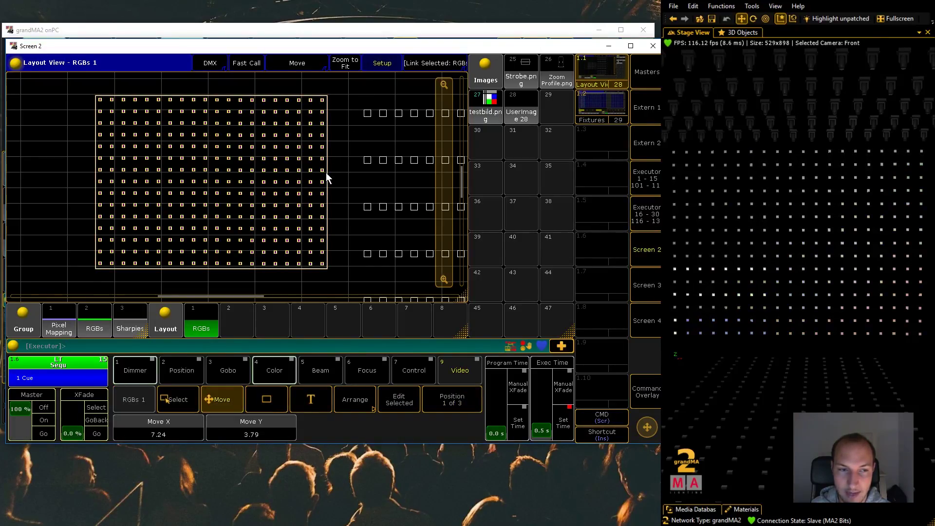
left_click_drag(326, 175, 324, 271)
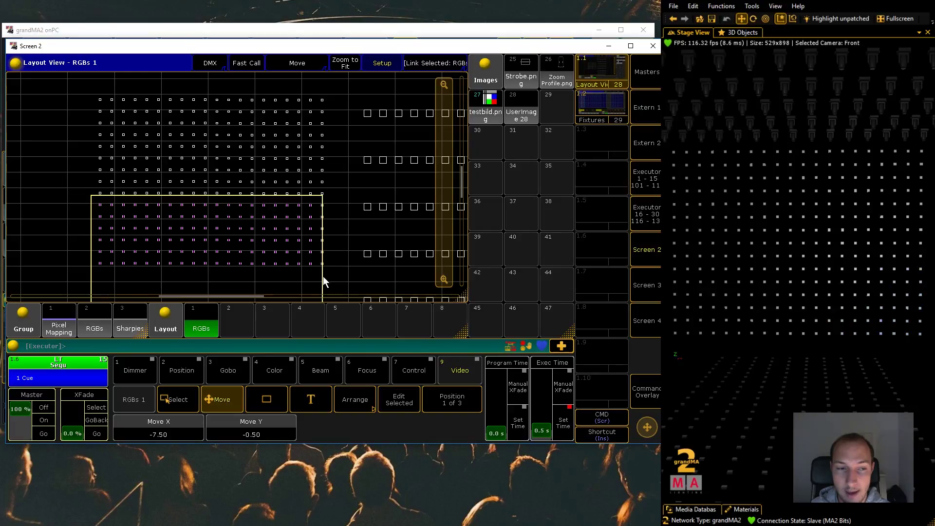
left_click_drag(323, 276, 312, 250)
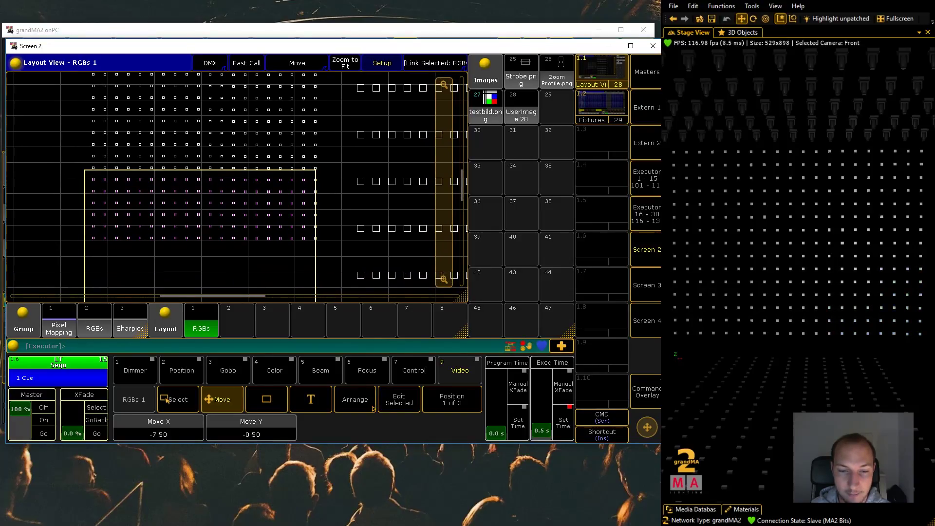
Step: Delete the bitmap frame from the RGBs layout
left_click(646, 392)
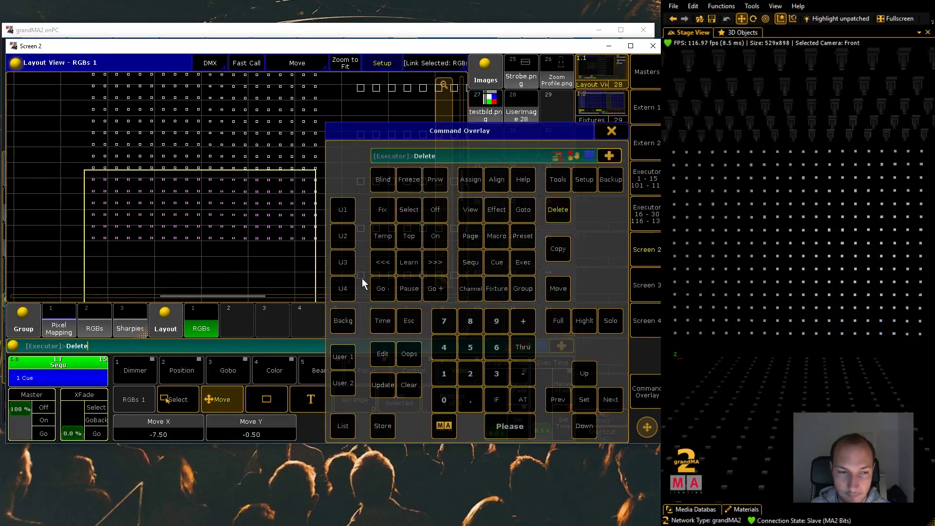
left_click(314, 274)
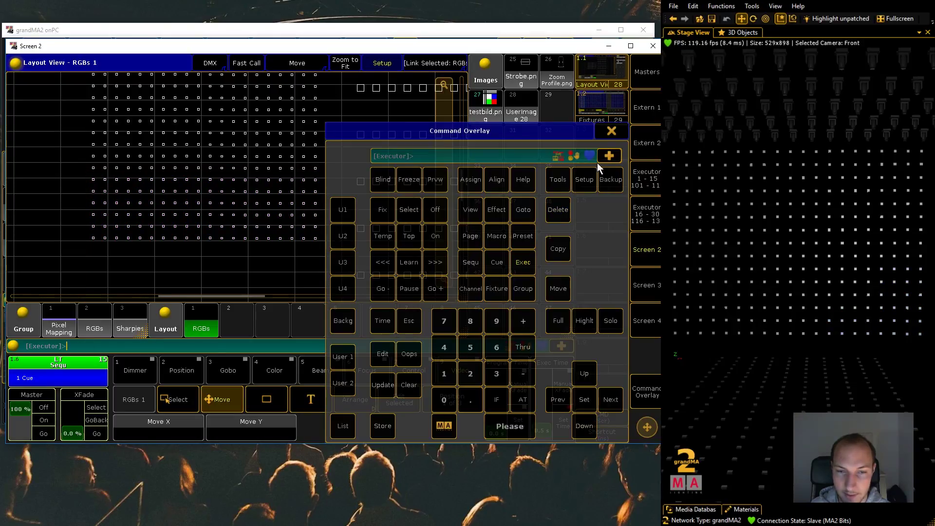
left_click(611, 131)
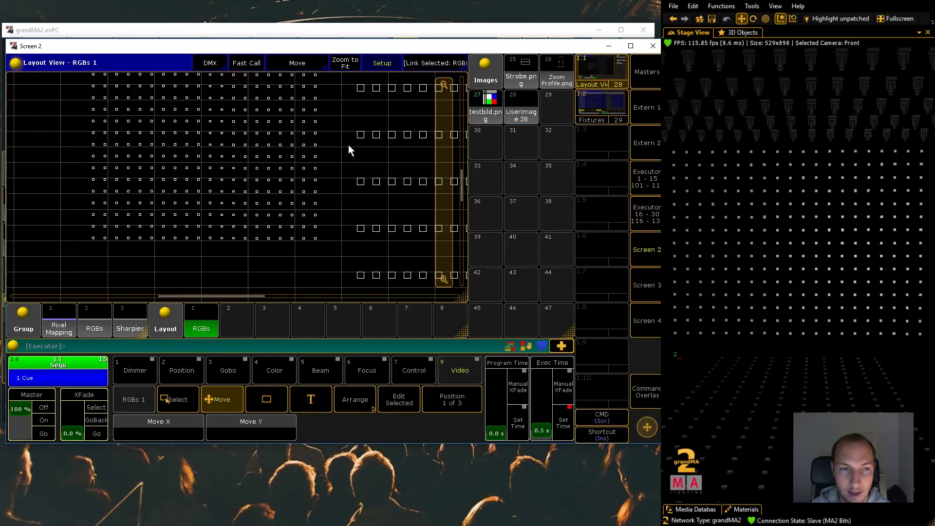
left_click_drag(341, 97, 346, 125)
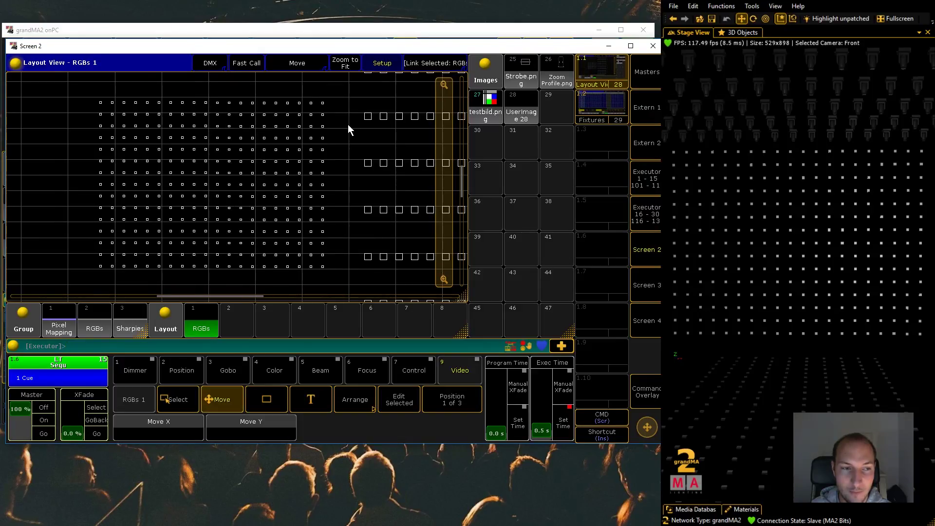
Step: Draw a rectangle around the left half of the small RGB grid and set its visualization to Bitmap
left_click(266, 406)
left_click_drag(95, 94, 210, 272)
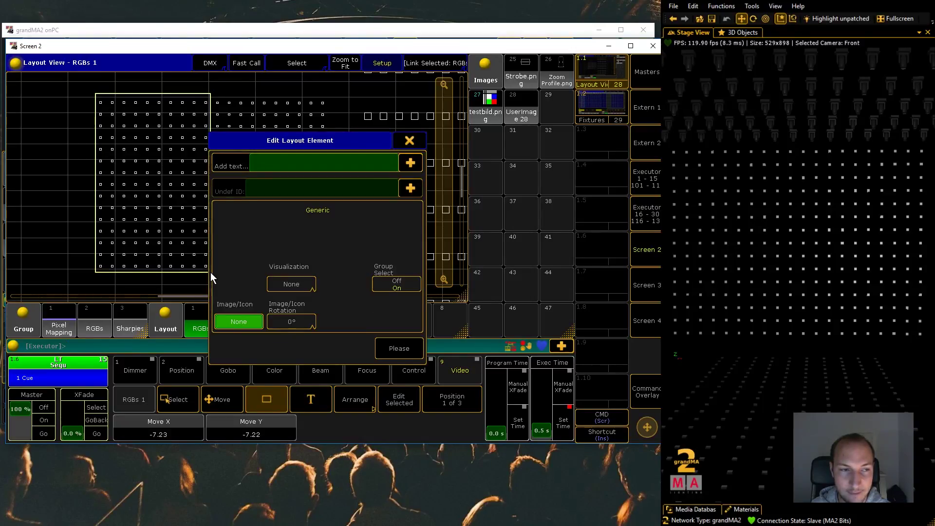
left_click(286, 285)
left_click(291, 323)
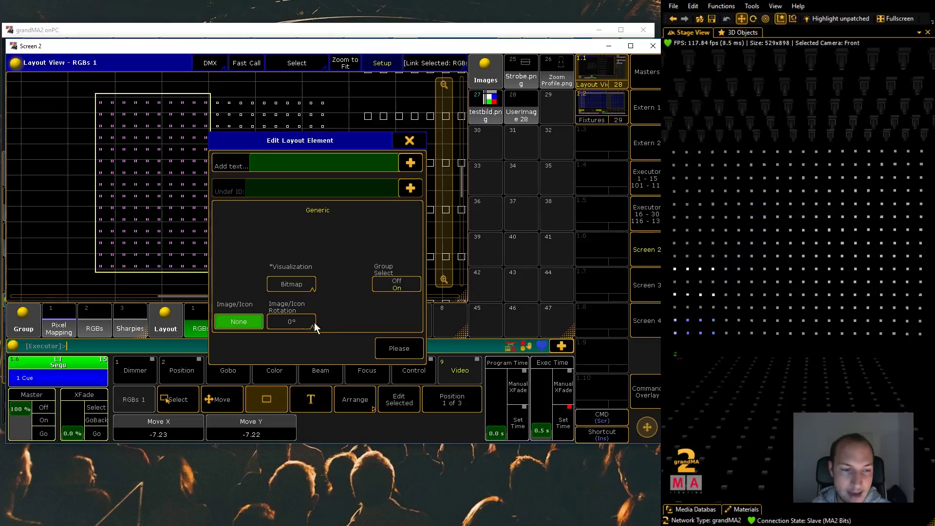
left_click(413, 350)
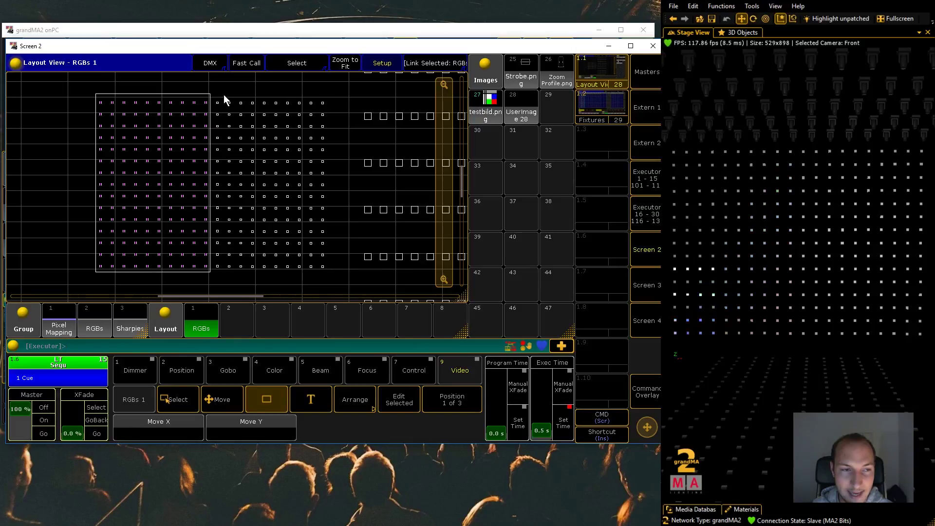
Step: Draw a second rectangle around the right half of the small RGB grid and set its visualization to Bitmap
left_click_drag(321, 103, 213, 270)
left_click(212, 269)
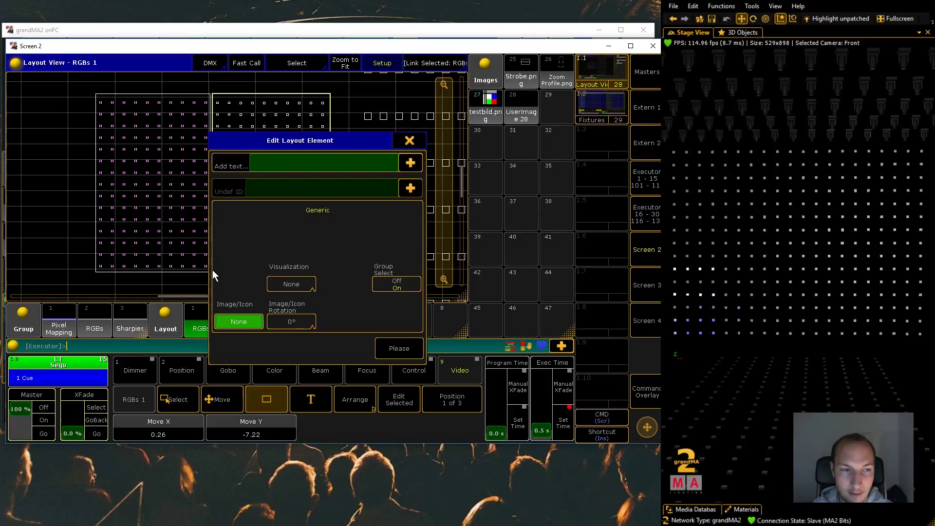
left_click(303, 282)
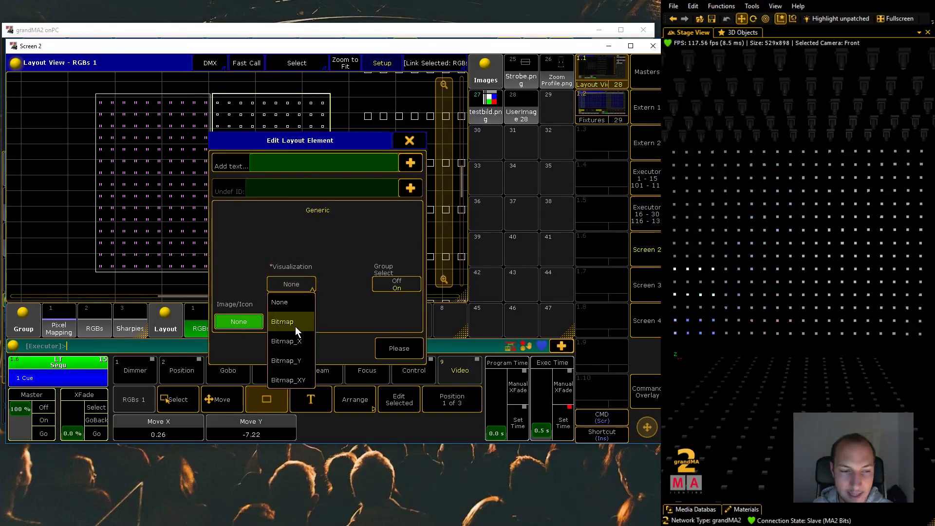
left_click(295, 325)
left_click(389, 346)
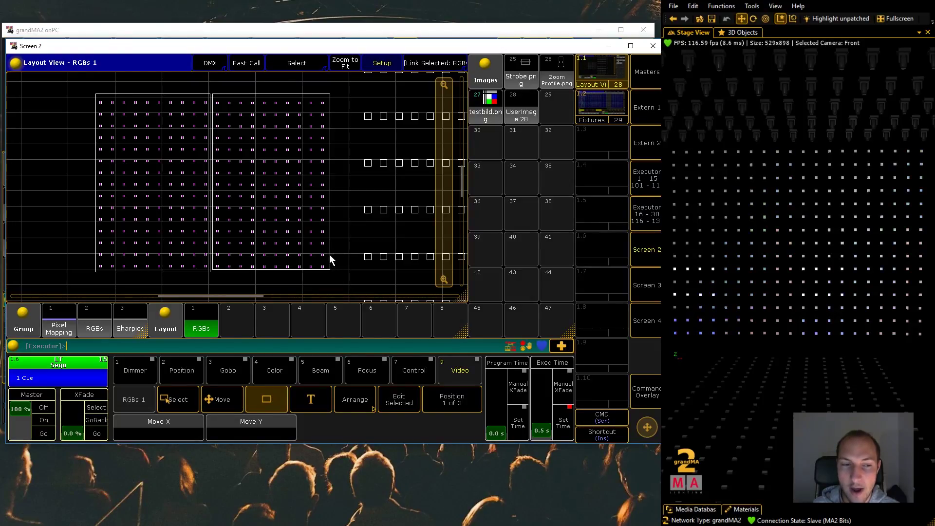
Step: Copy the RGBs layout to layout pool slot 2 and open the copy
left_click(643, 390)
left_click(558, 249)
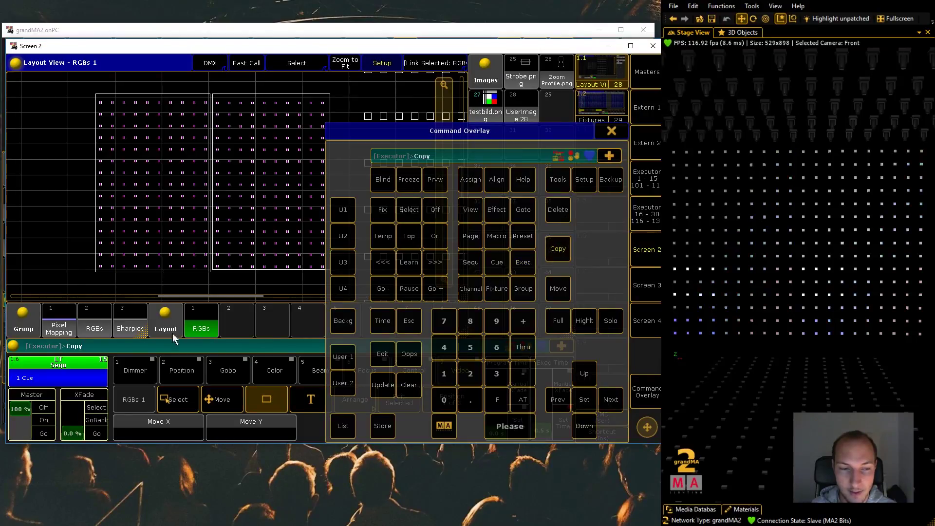
left_click(201, 321)
left_click(246, 317)
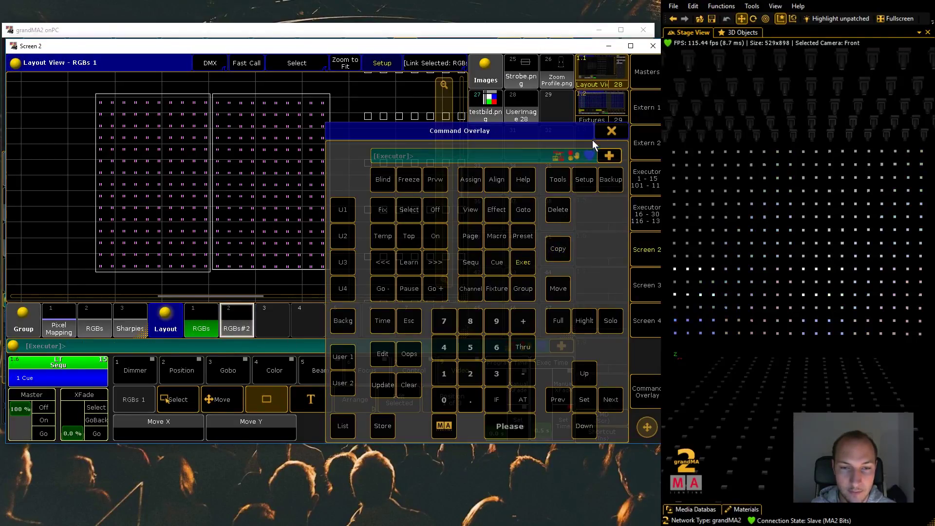
left_click(612, 130)
left_click(234, 319)
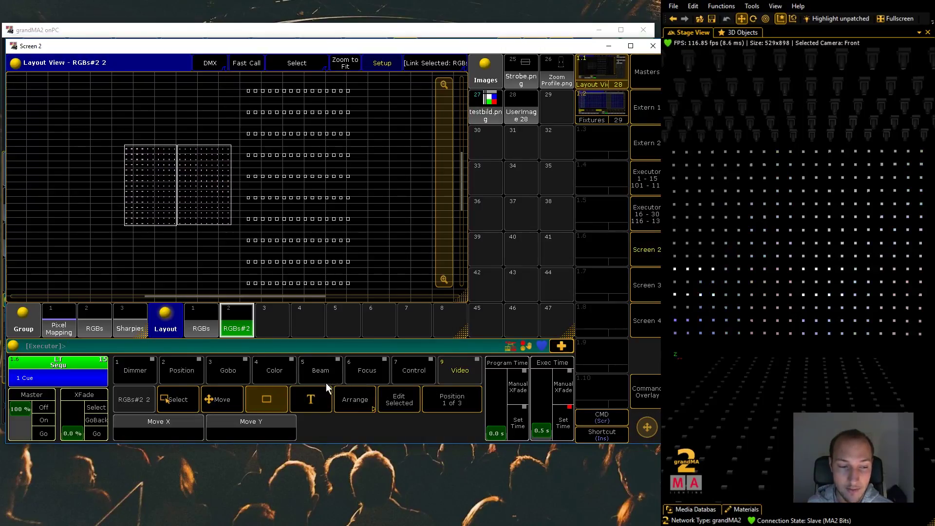
Step: Select the Pixel Mapping group and examine the available Mode options of its VPreset video feature
left_click(57, 325)
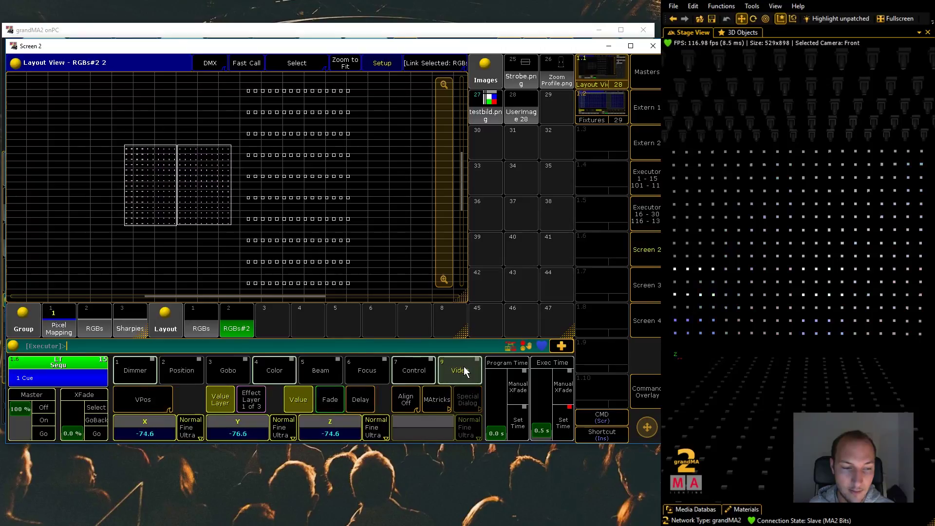
left_click(159, 395)
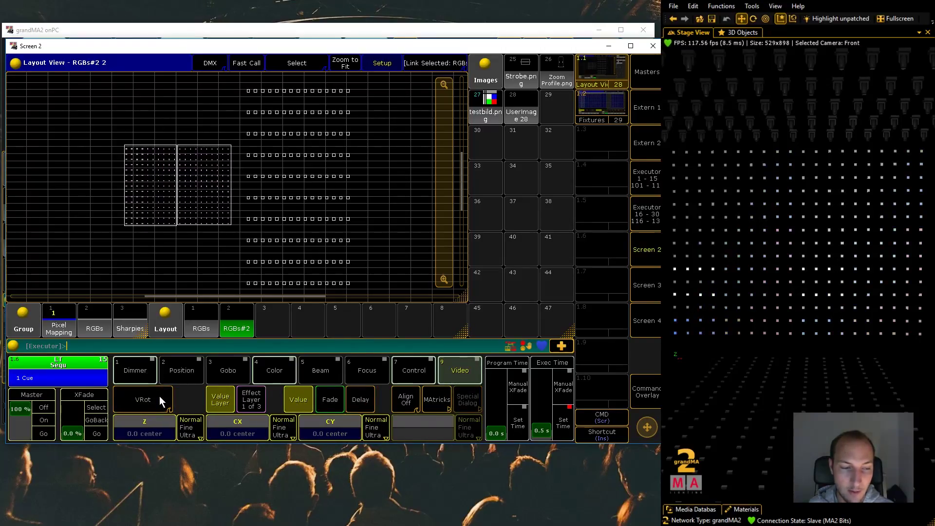
left_click(159, 396)
left_click(159, 396)
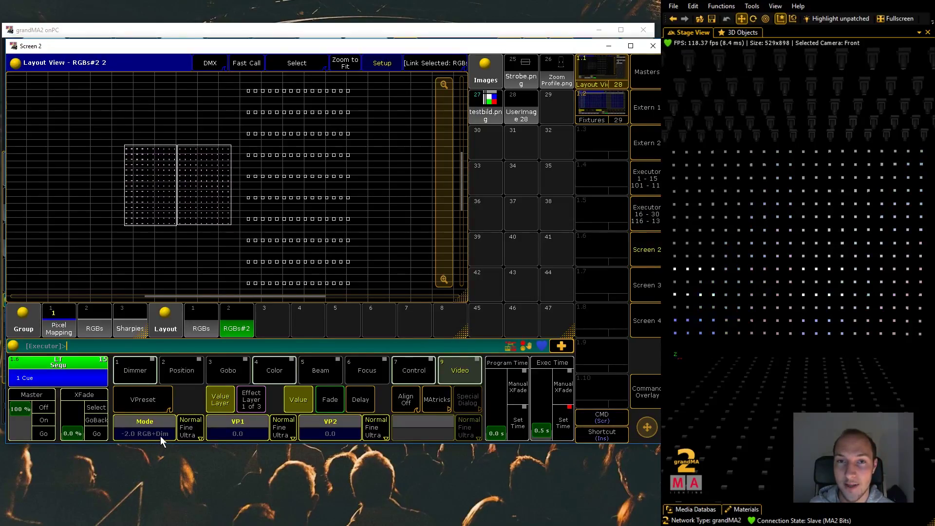
left_click(160, 434)
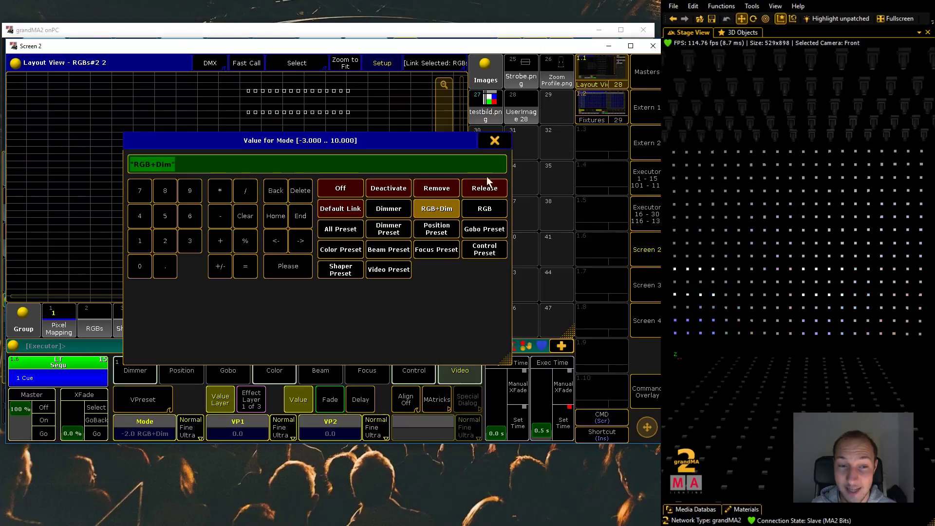
left_click(494, 141)
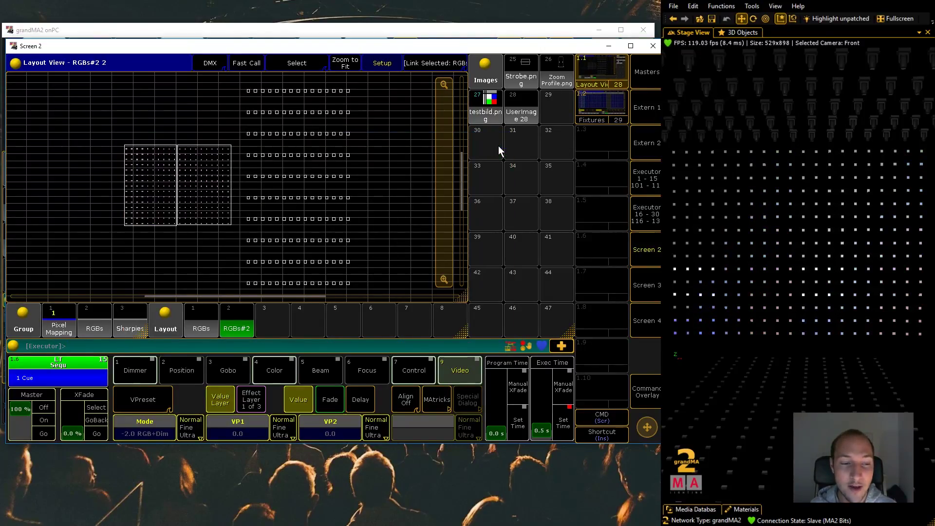
Step: Delete the copied layout RGBs#2 and reopen the original RGBs layout
left_click(643, 390)
left_click(557, 209)
left_click(236, 323)
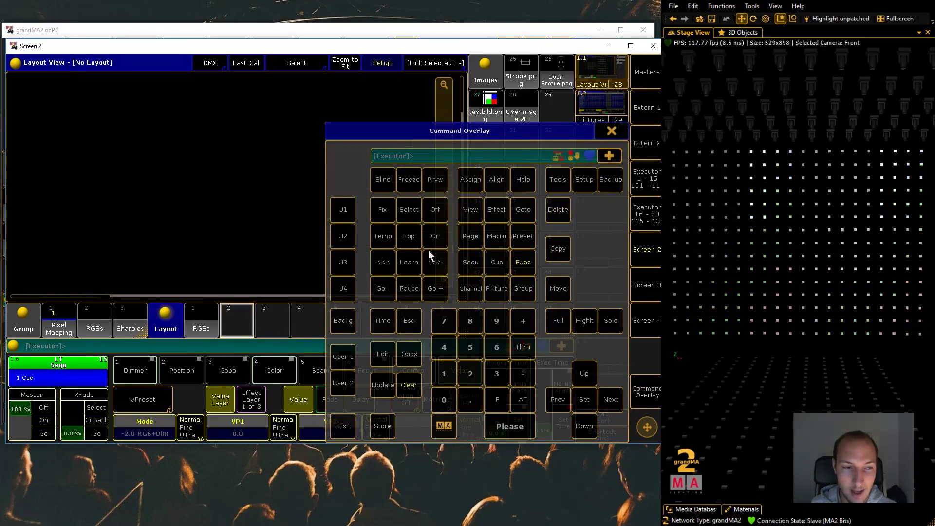
left_click(619, 129)
left_click(195, 317)
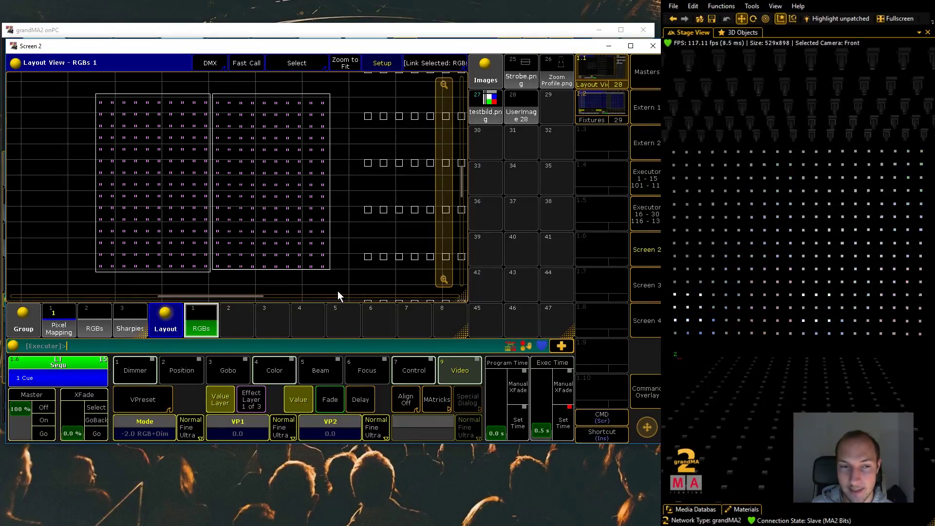
Step: Switch to the Arrow Up drawing in Google Drawings and maximize the browser window
key("alt+Tab")
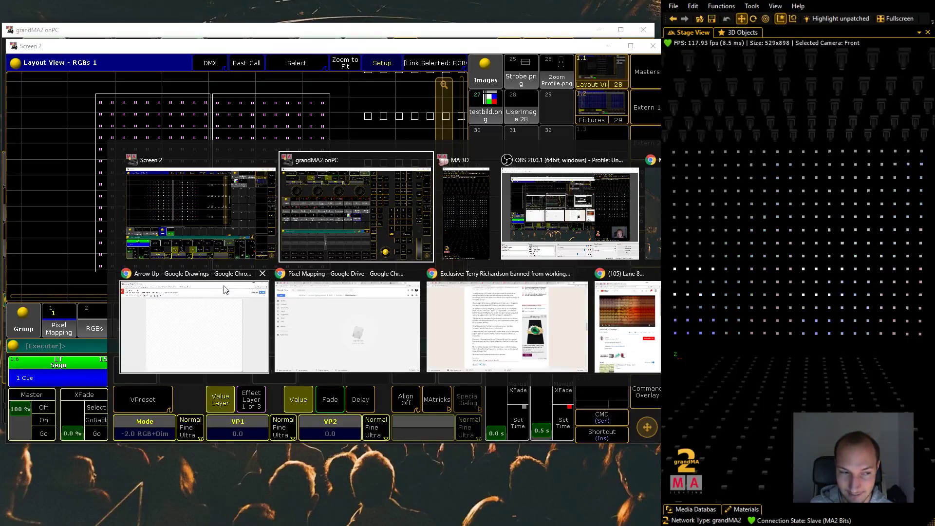
key("alt+Tab")
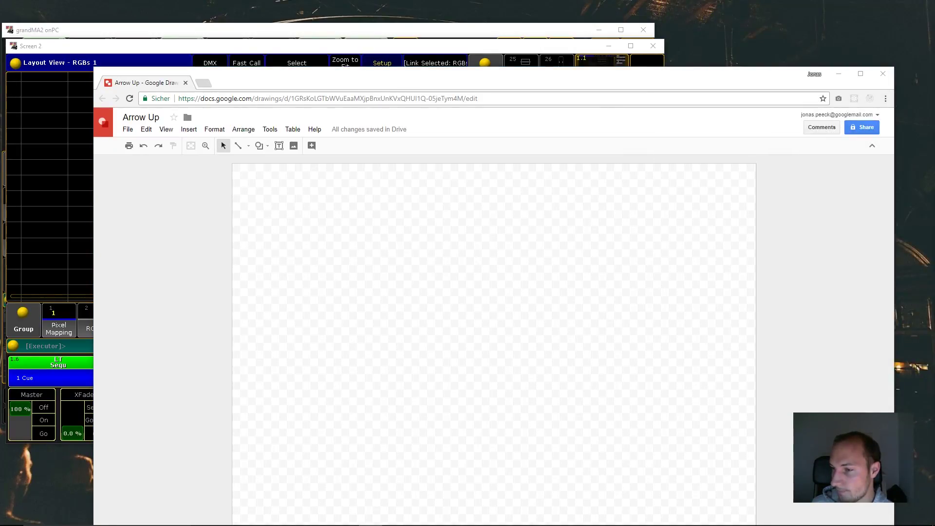
left_click_drag(589, 81, 553, 4)
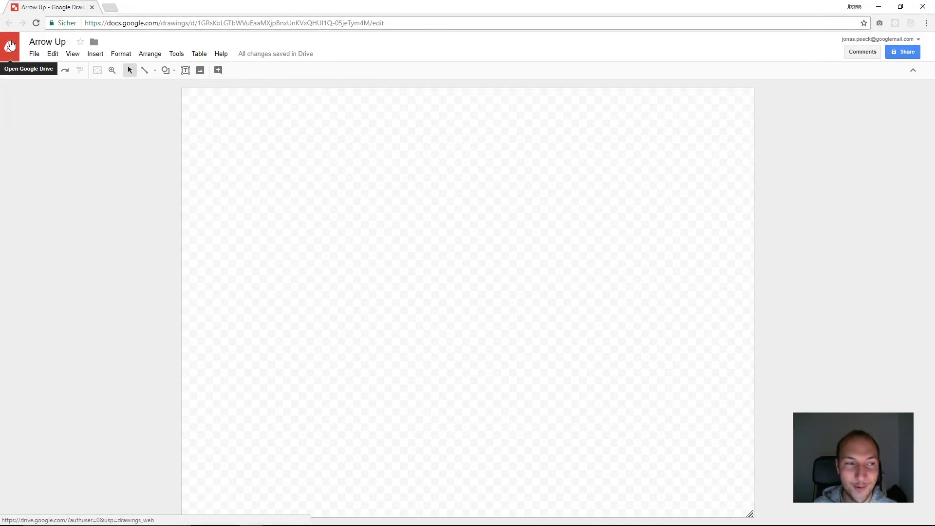
Step: Draw a large half frame shape across the middle of the empty canvas
left_click(165, 70)
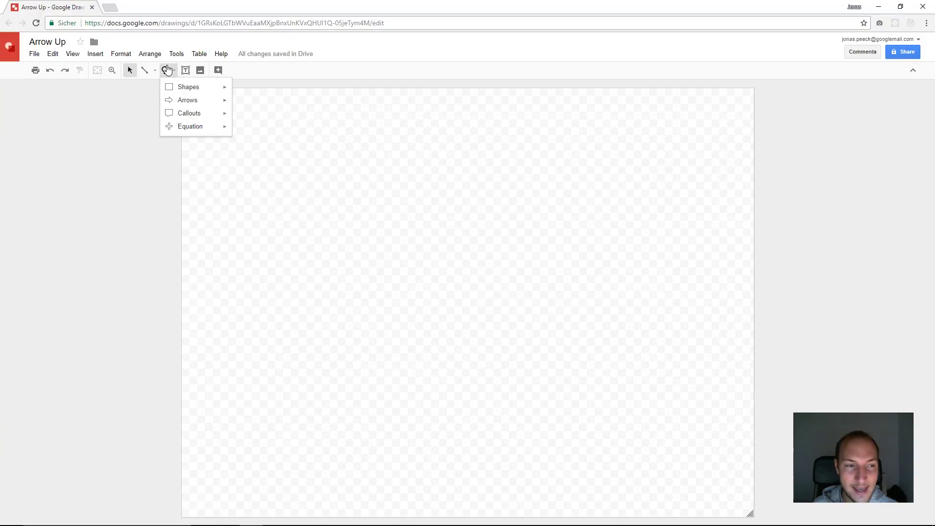
mouse_move(210, 106)
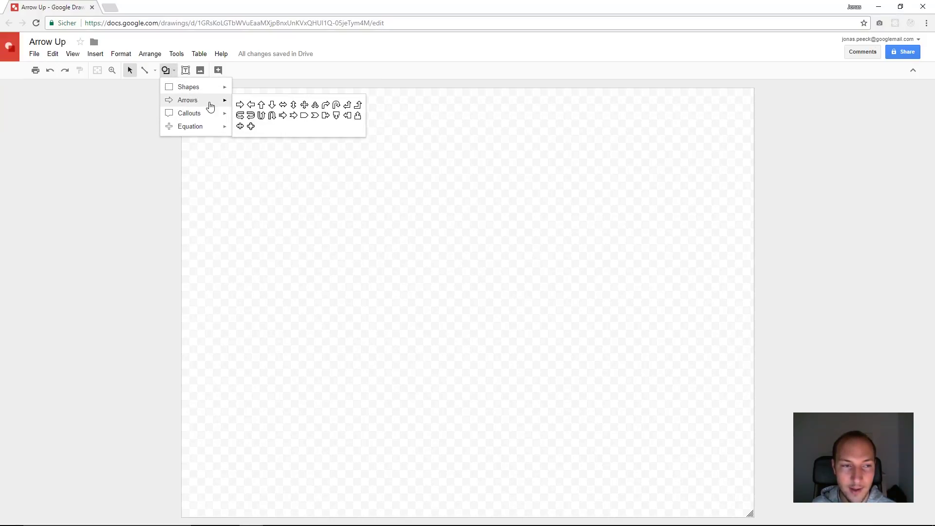
mouse_move(219, 88)
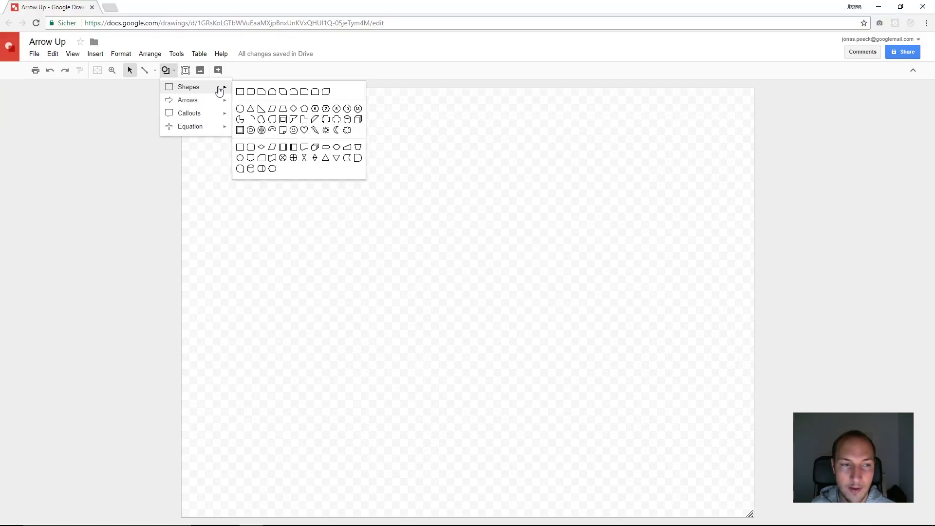
left_click(294, 120)
left_click_drag(263, 153, 597, 350)
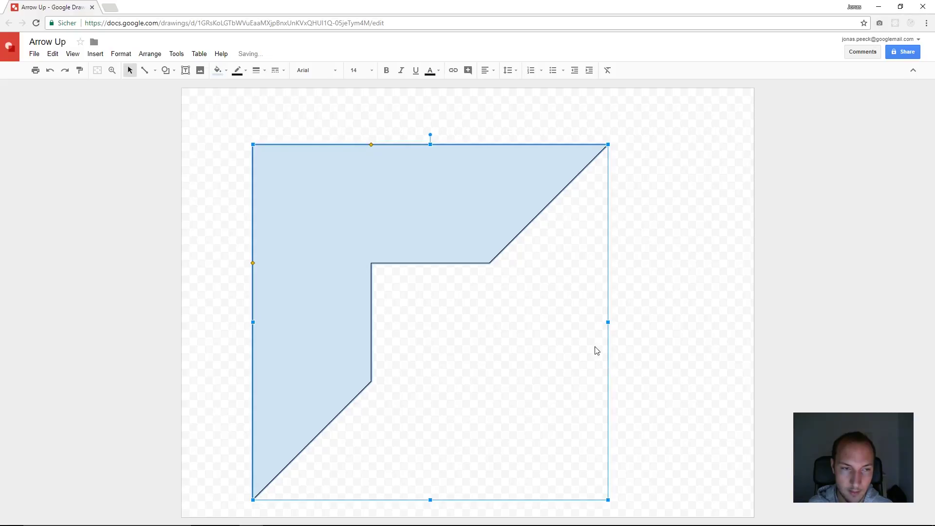
Step: Rotate the half frame so its corner points straight up and centre it horizontally on the canvas
left_click_drag(430, 135, 524, 242)
left_click_drag(486, 202, 523, 262)
Step: Make the arrow's outline transparent and fill it with solid bright blue
left_click(430, 72)
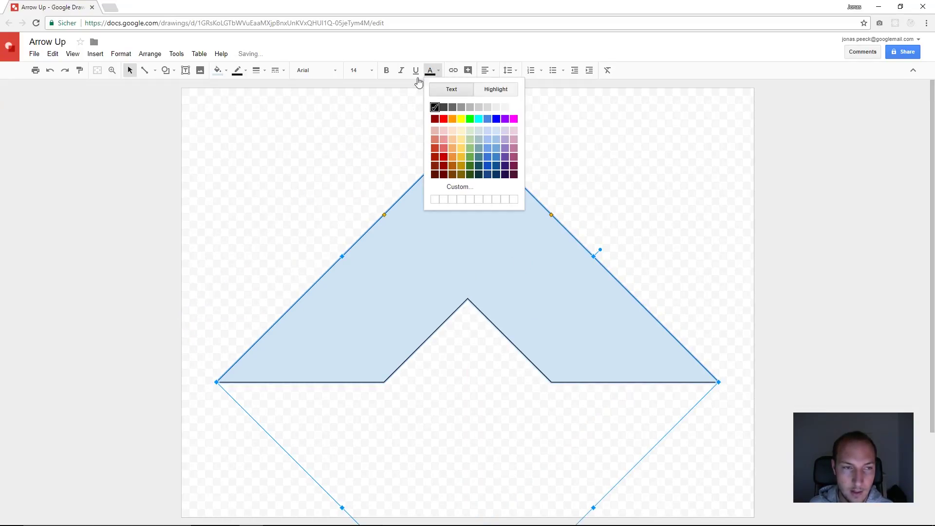
left_click(243, 72)
left_click(285, 88)
left_click(218, 71)
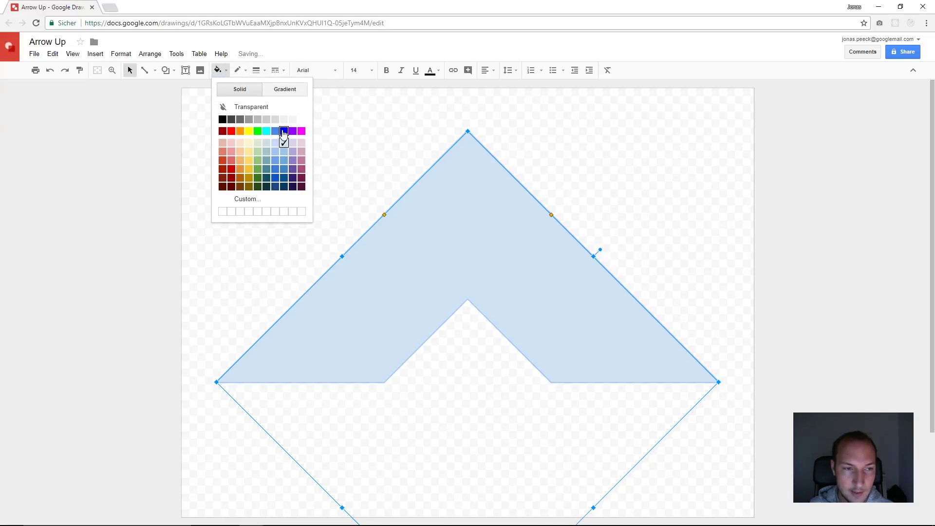
left_click(283, 131)
left_click(284, 134)
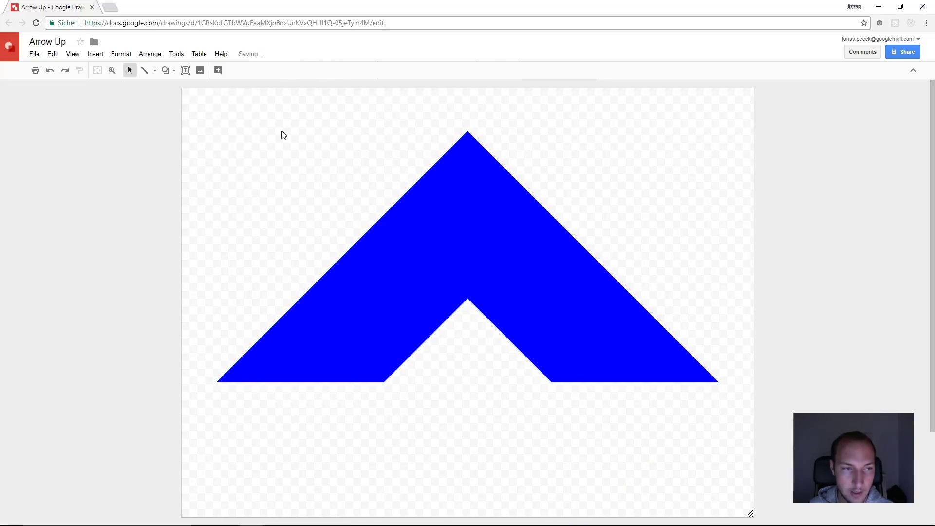
Step: Download the Arrow Up drawing as a PNG image
left_click(34, 54)
mouse_move(98, 197)
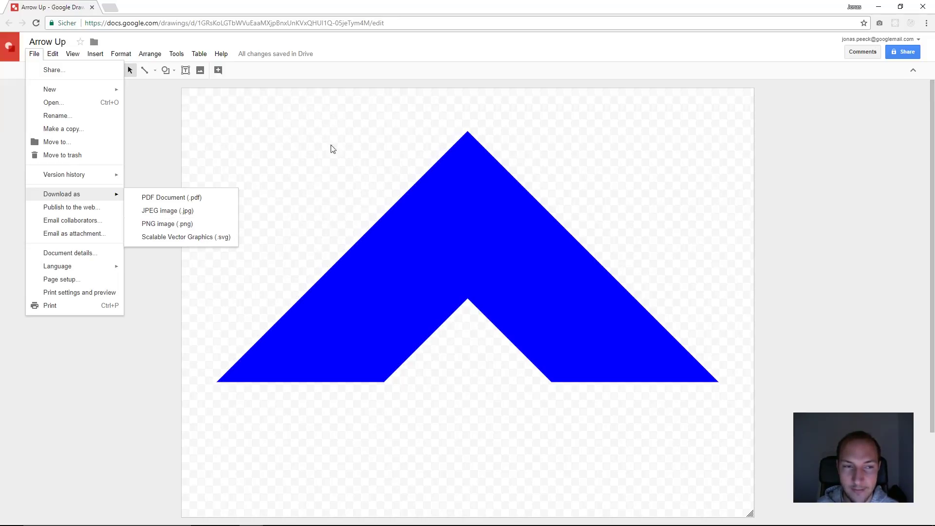
left_click(211, 227)
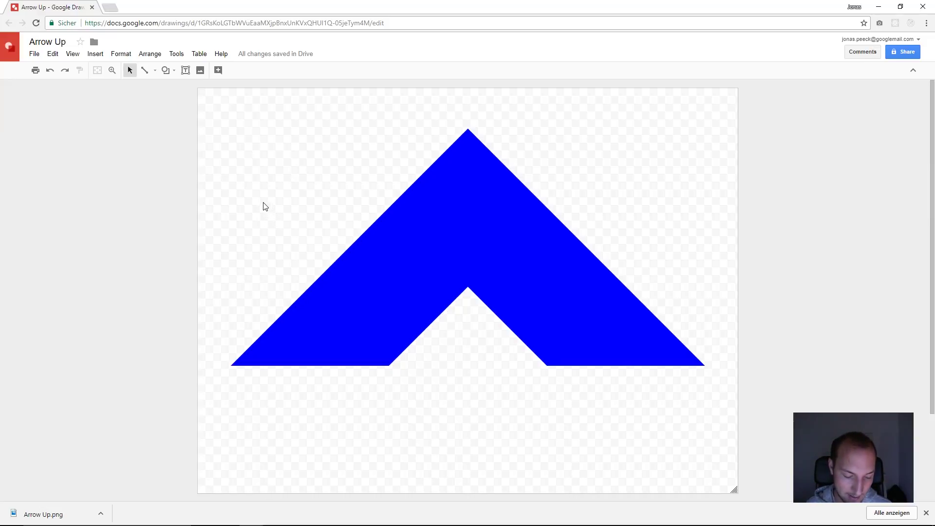
Step: Search the computer for "show", open the grandMA2 show folder and go to the importexport folder in gma2_V_3.3.4
key("alt+Tab")
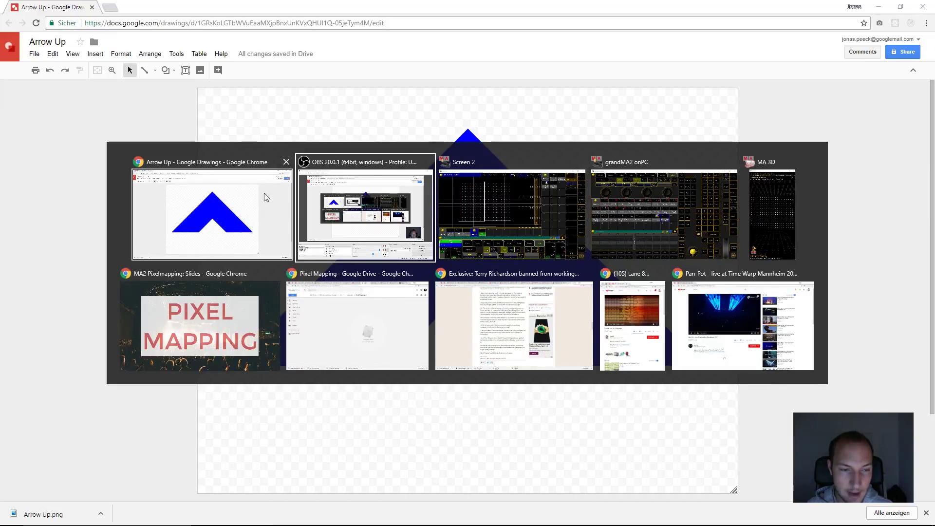
left_click(265, 204)
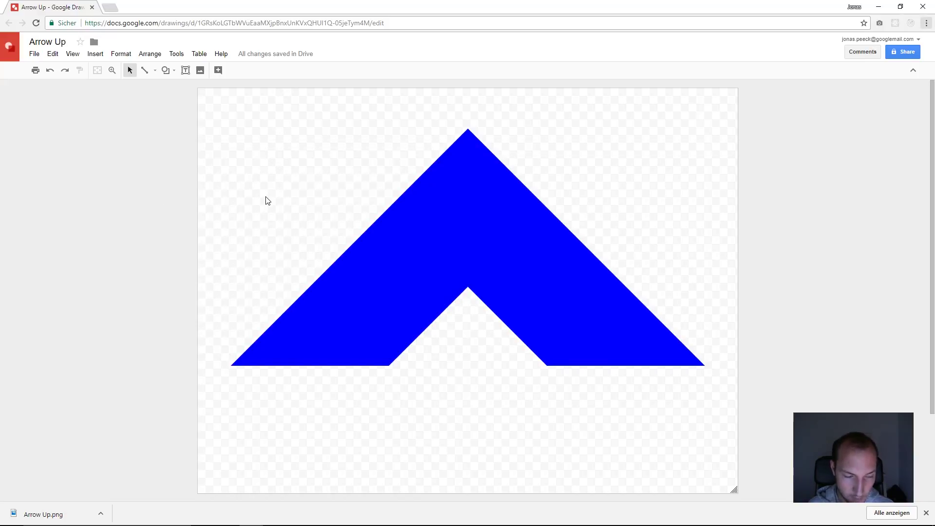
key("super")
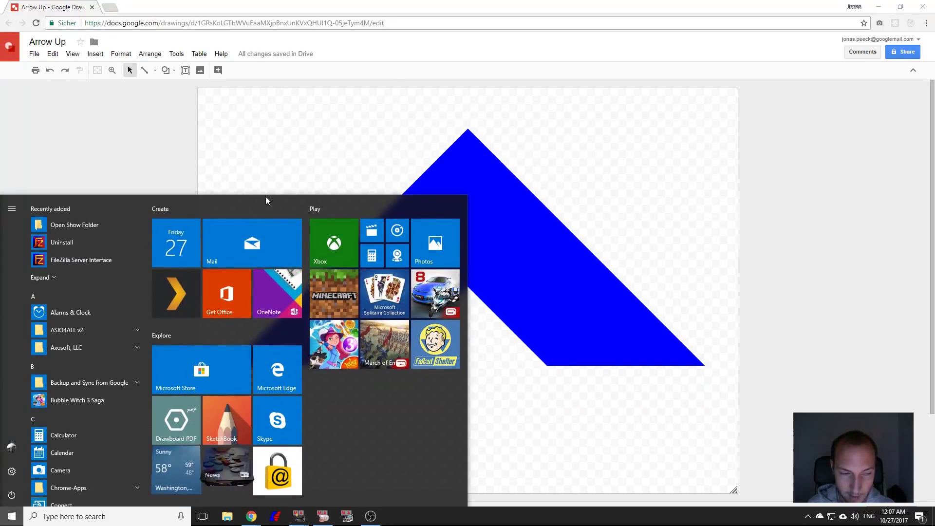
type("show")
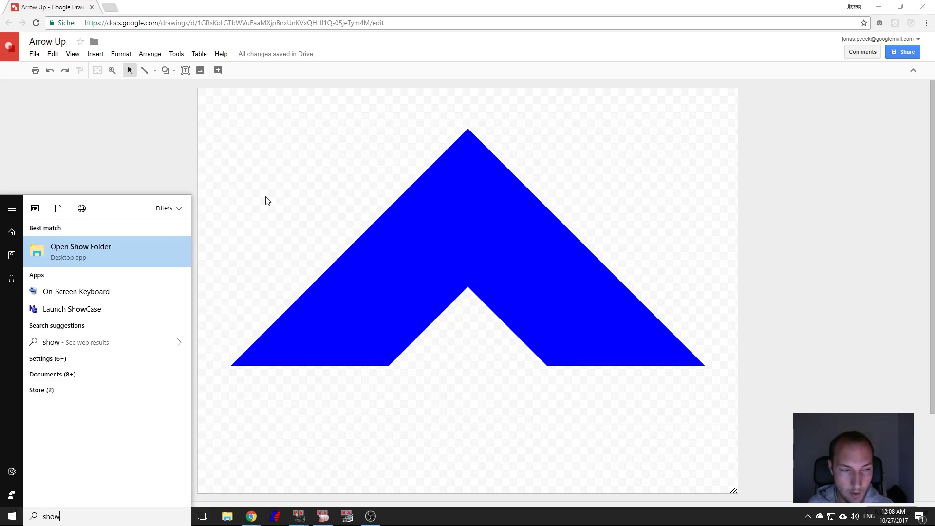
left_click(89, 247)
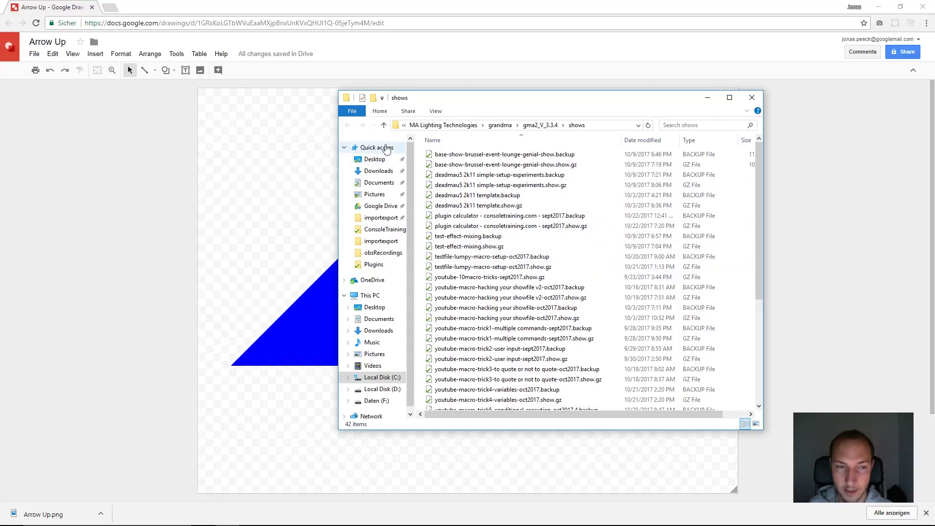
left_click(384, 125)
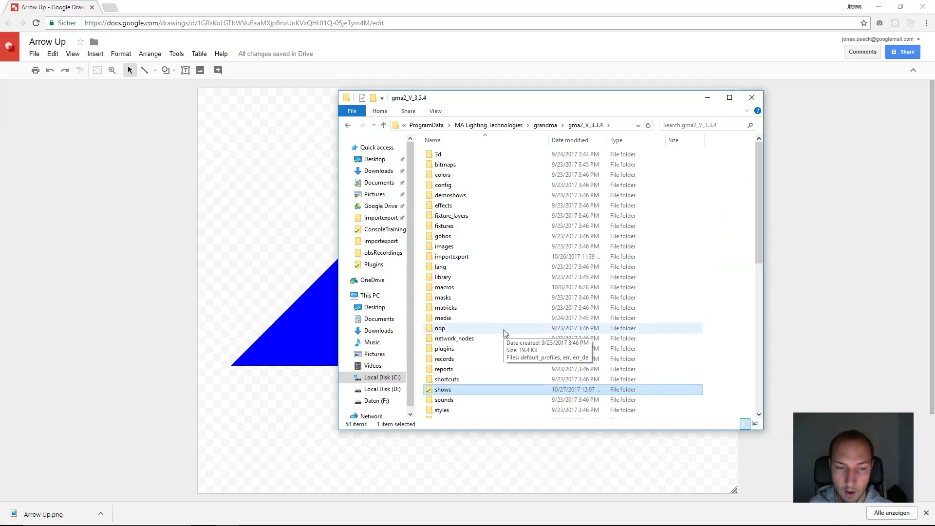
double_click(469, 257)
Step: Arrange the browser and the importexport folder so both are accessible, and copy the downloaded Arrow Up.png into that folder
left_click(818, 161)
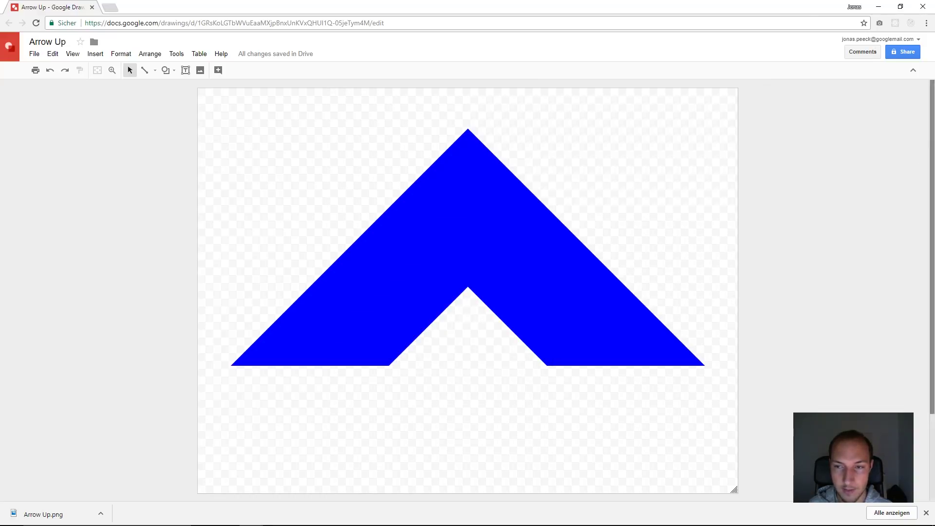
left_click(900, 6)
left_click_drag(612, 81, 518, 31)
key("alt+Tab")
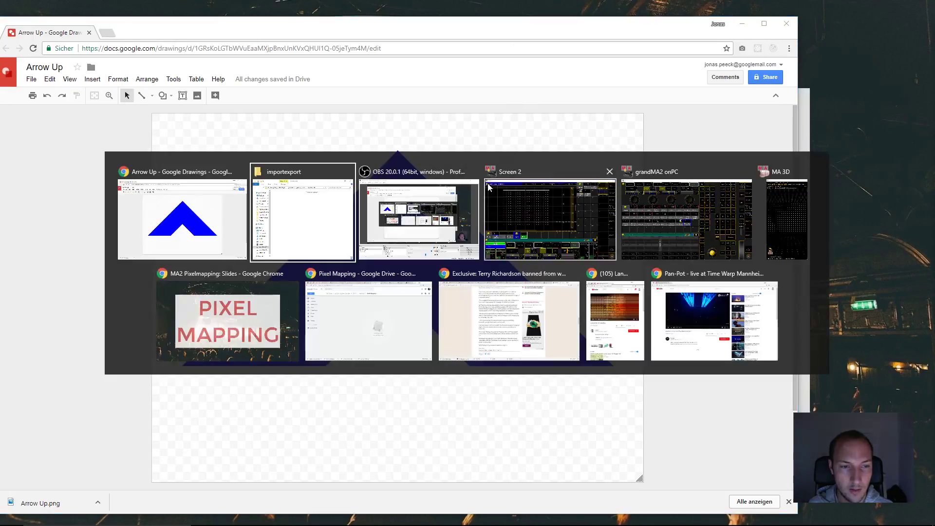
left_click_drag(571, 98, 680, 96)
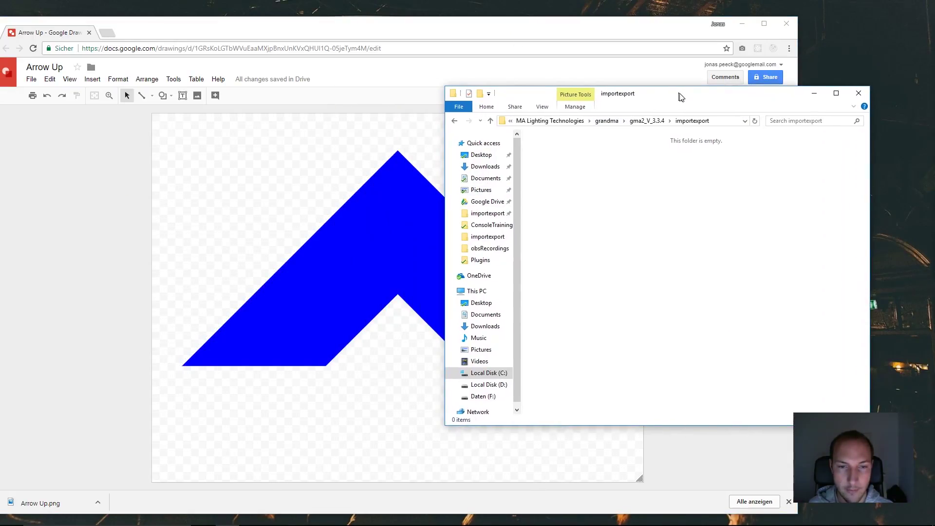
left_click_drag(63, 502, 820, 289)
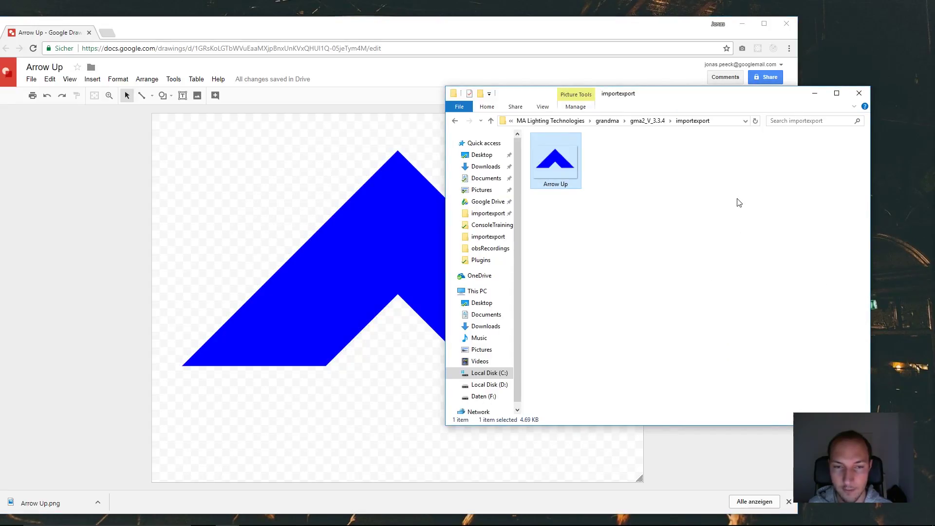
Step: Close the browser and folder windows and bring the MA 3D stage view up beside grandMA2
left_click(787, 22)
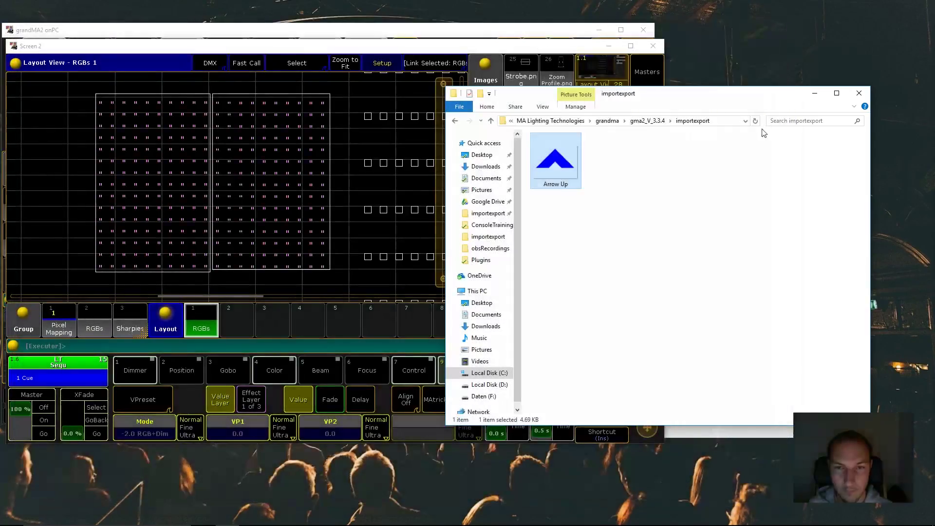
left_click(858, 93)
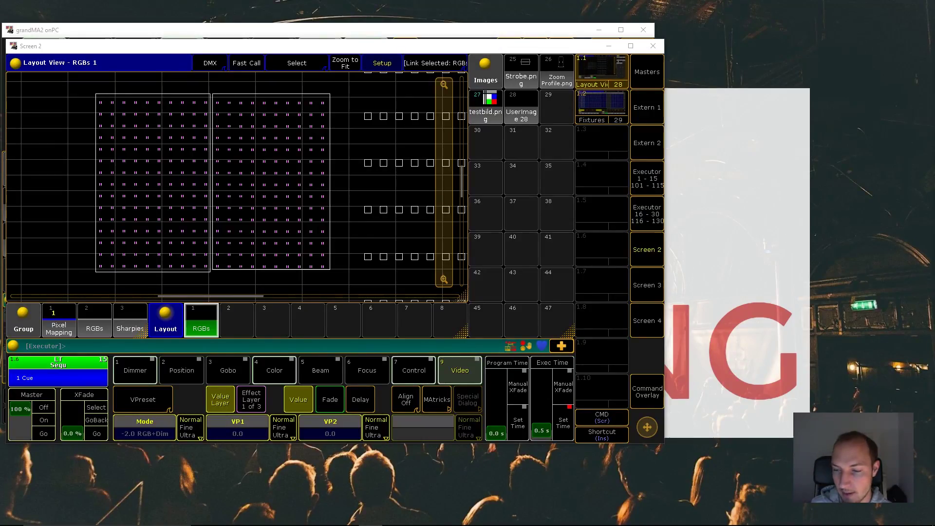
key("alt+Tab")
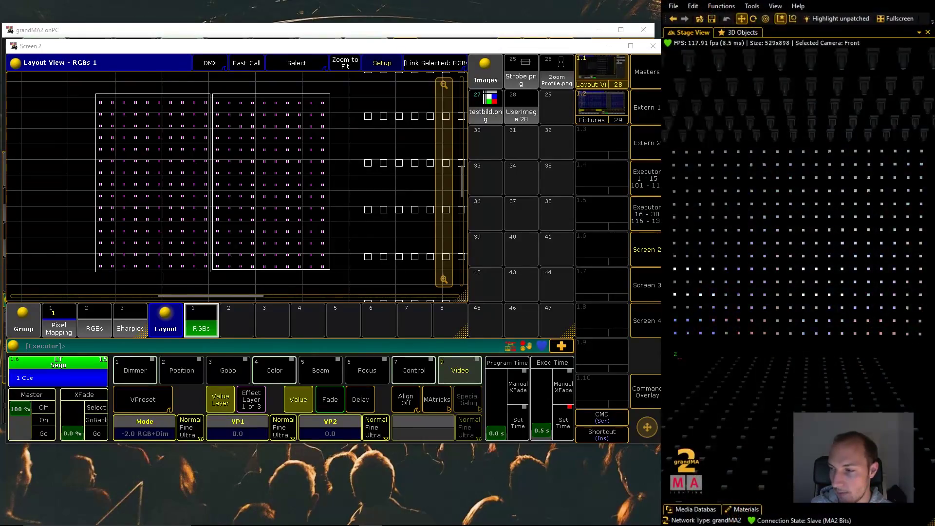
left_click(641, 205)
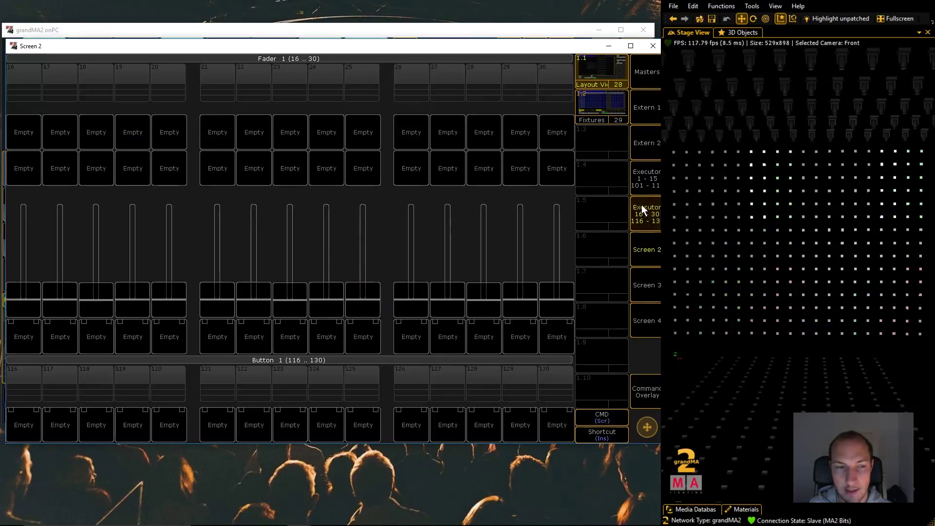
left_click(642, 175)
left_click(648, 177)
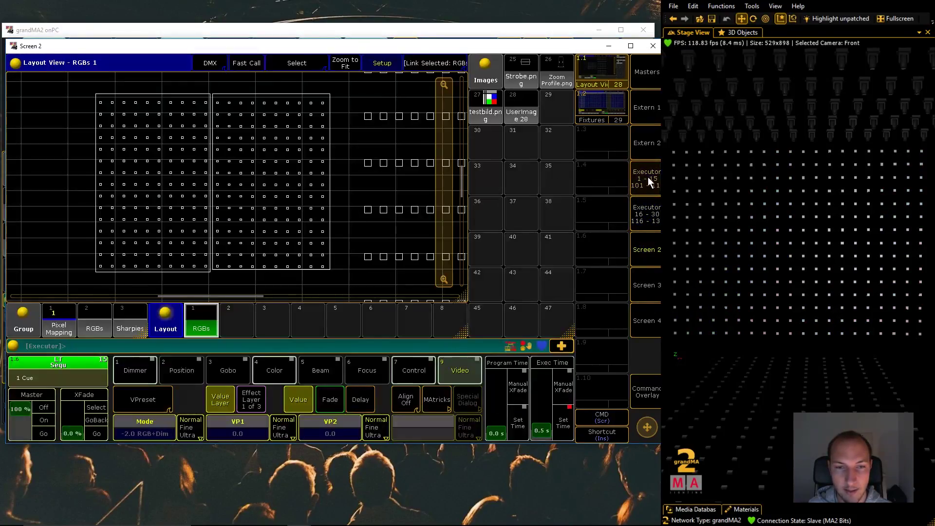
Step: Start an image import for the empty image pool slot 29 and browse to the importexport folder
left_click(551, 100)
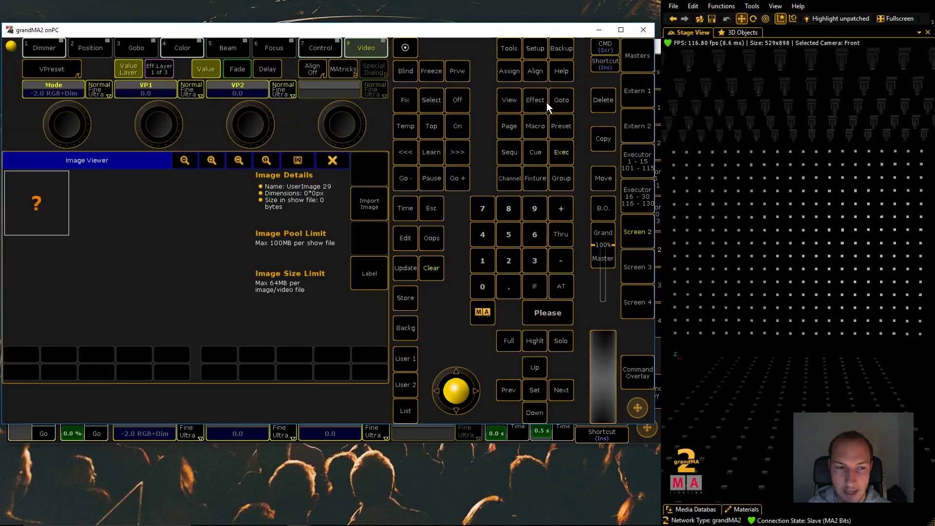
left_click(367, 213)
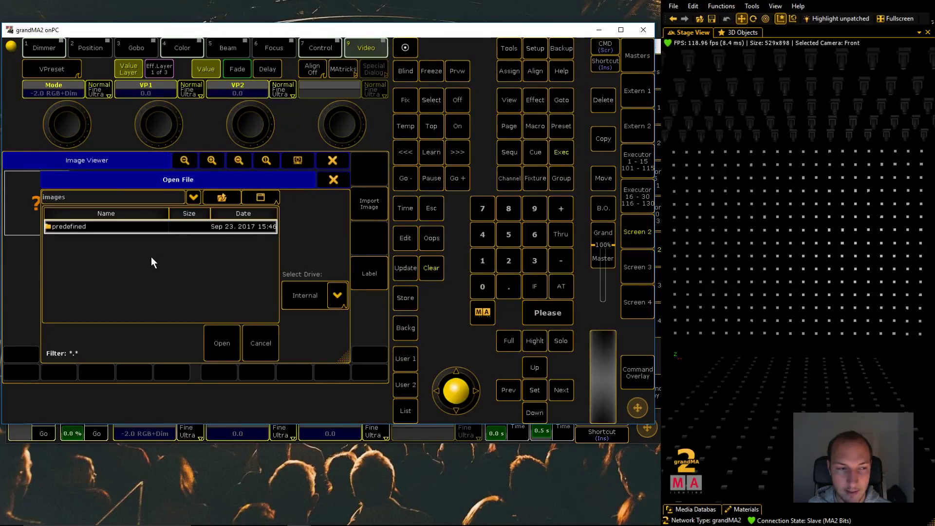
left_click(220, 197)
scroll(95, 291, "down", 5)
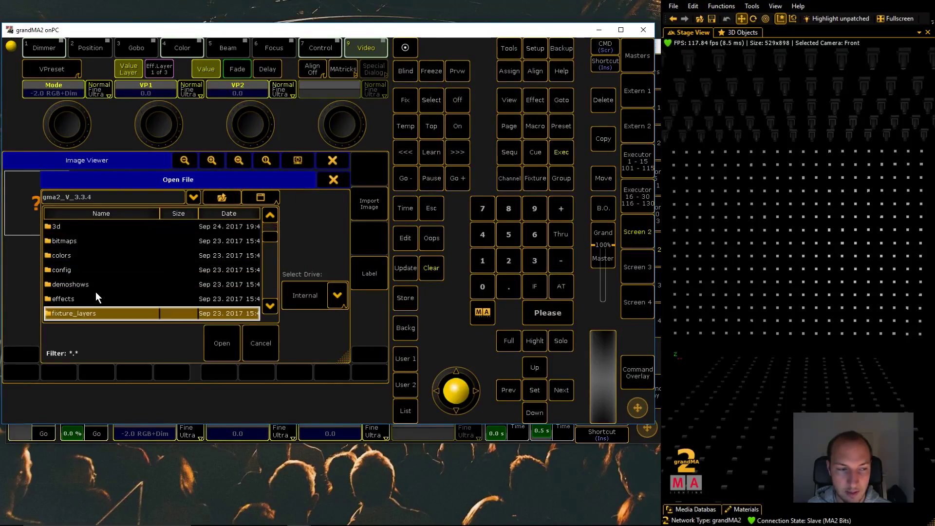
scroll(85, 277, "down", 3)
double_click(83, 281)
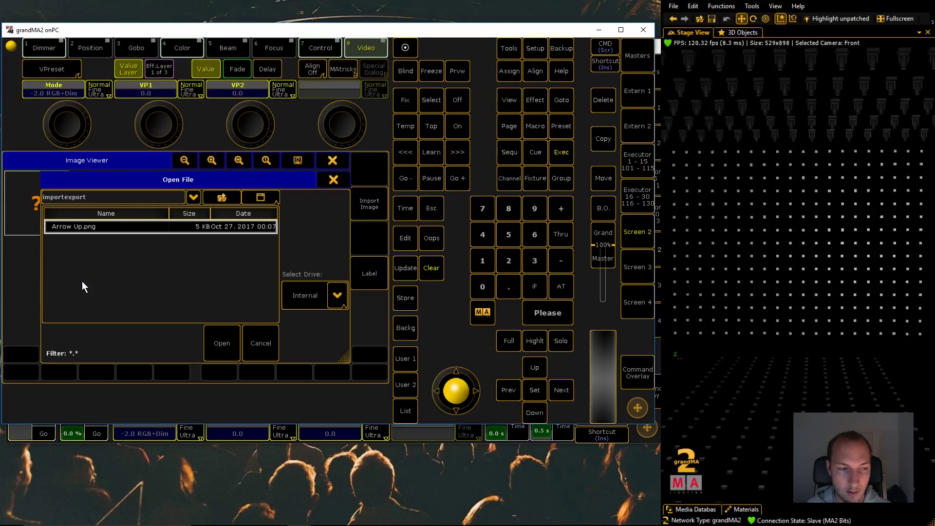
Step: Import Arrow Up.png into the image slot, inspect it in the Image Viewer and close the viewer
left_click(91, 229)
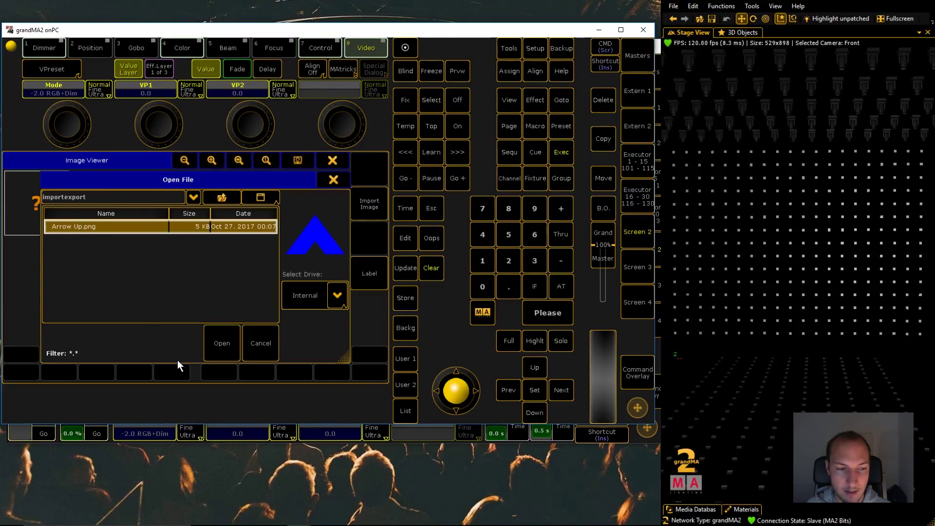
left_click(218, 350)
left_click_drag(93, 201, 207, 311)
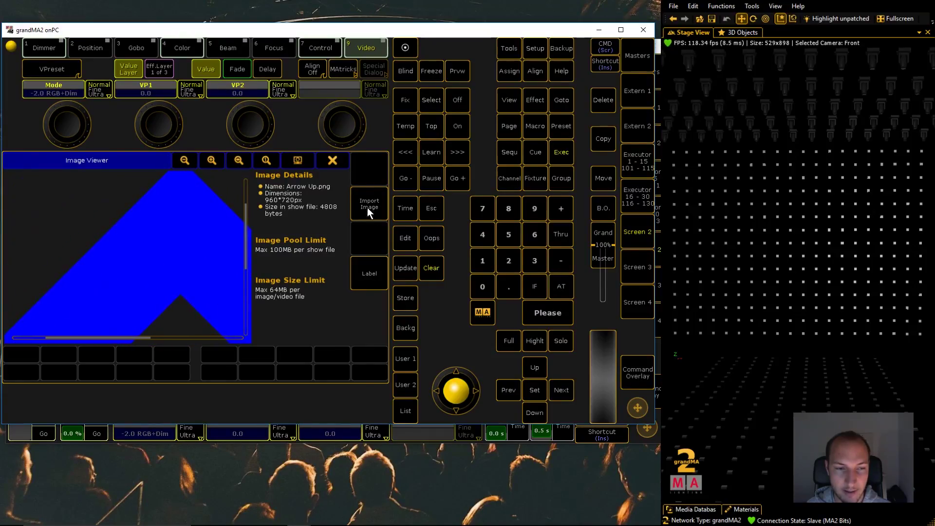
left_click(336, 162)
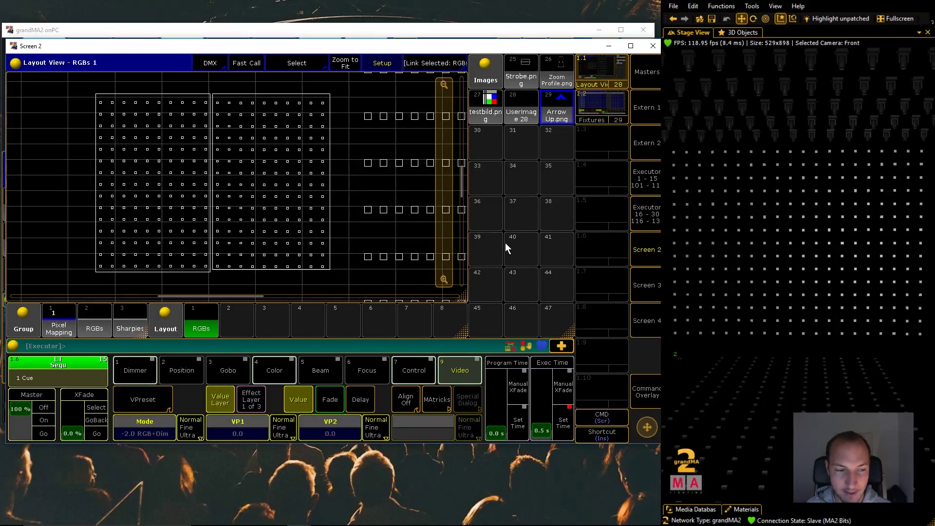
Step: Clear the programmer using the command overlay and close the overlay
left_click(646, 389)
left_click(411, 389)
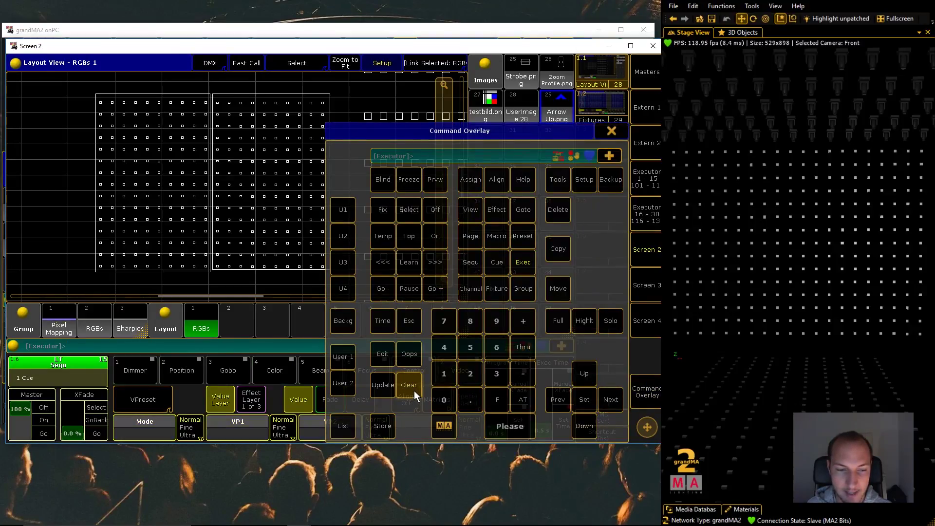
left_click(607, 131)
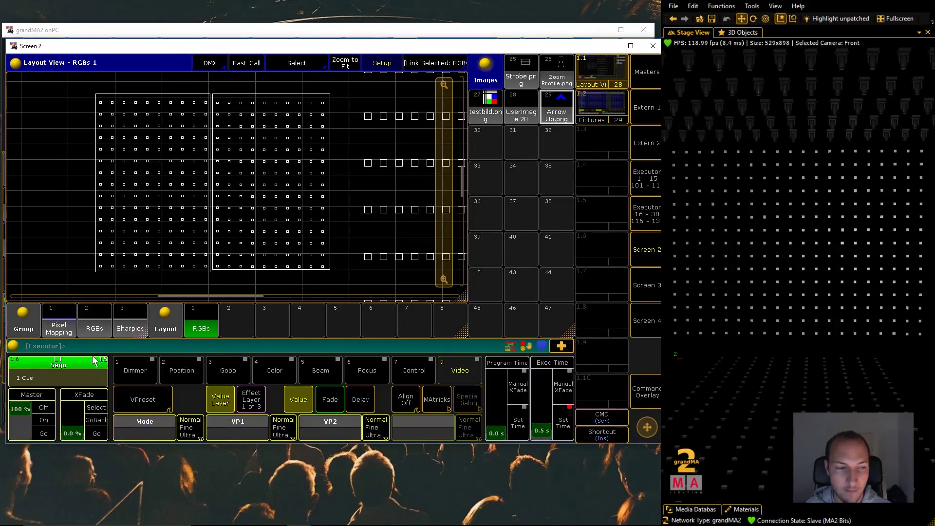
Step: Select the Pixel Mapping group and set its Dim value to 100
left_click(69, 325)
left_click(144, 370)
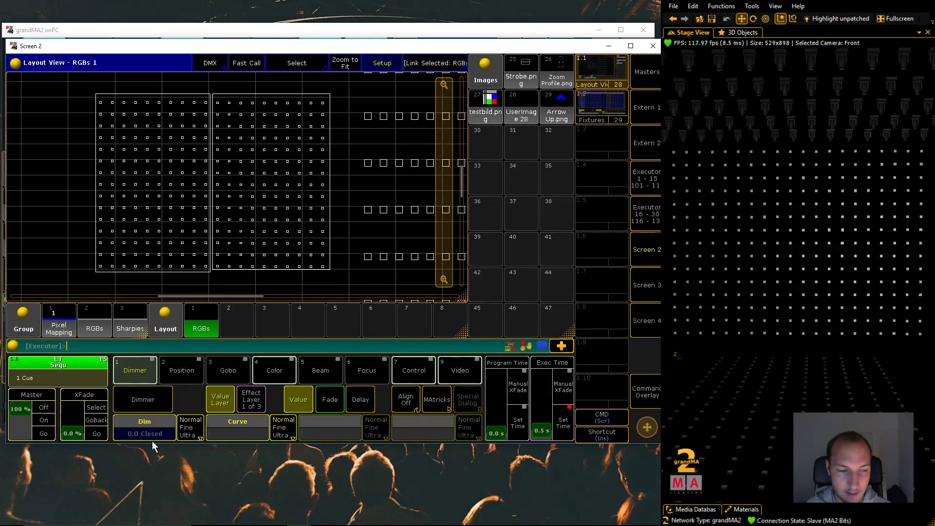
left_click(155, 433)
type("100")
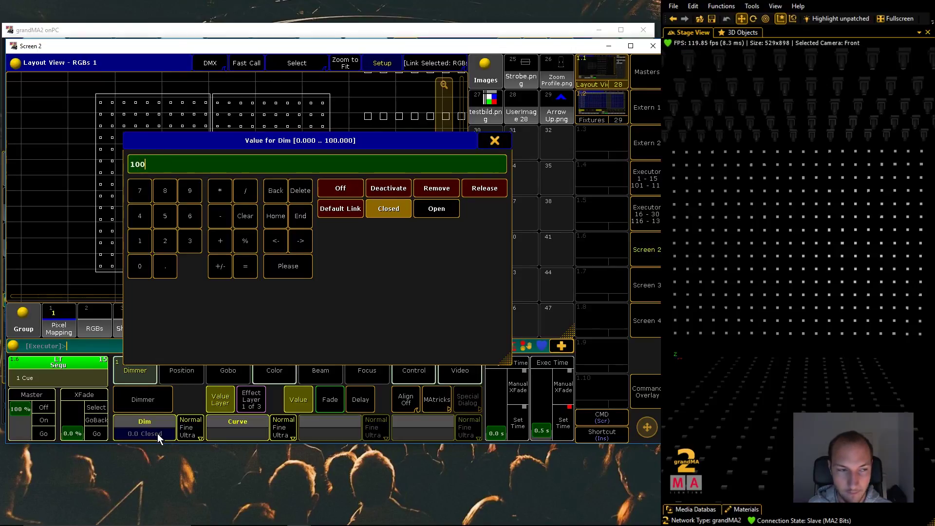
key("Return")
Step: Switch the video preset type to the VObj feature and set its Output to Layout 1
left_click(457, 375)
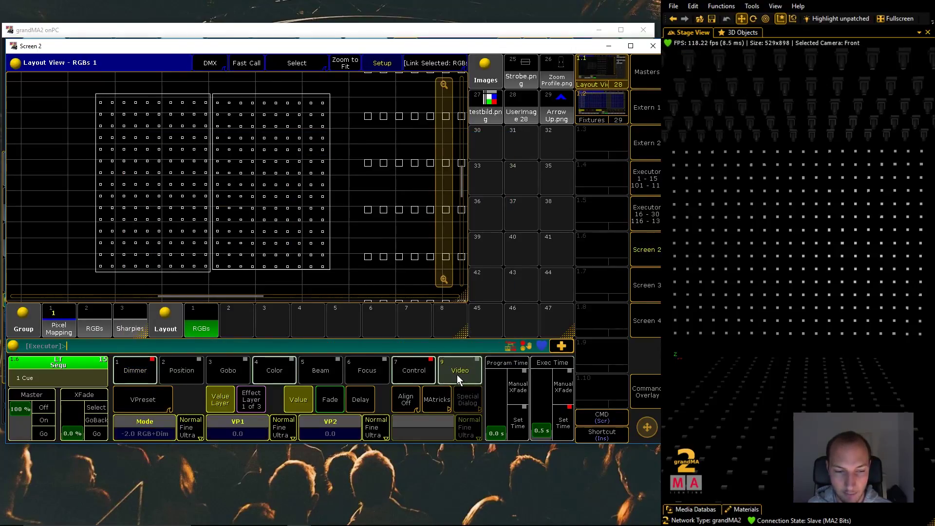
left_click(154, 398)
left_click(156, 401)
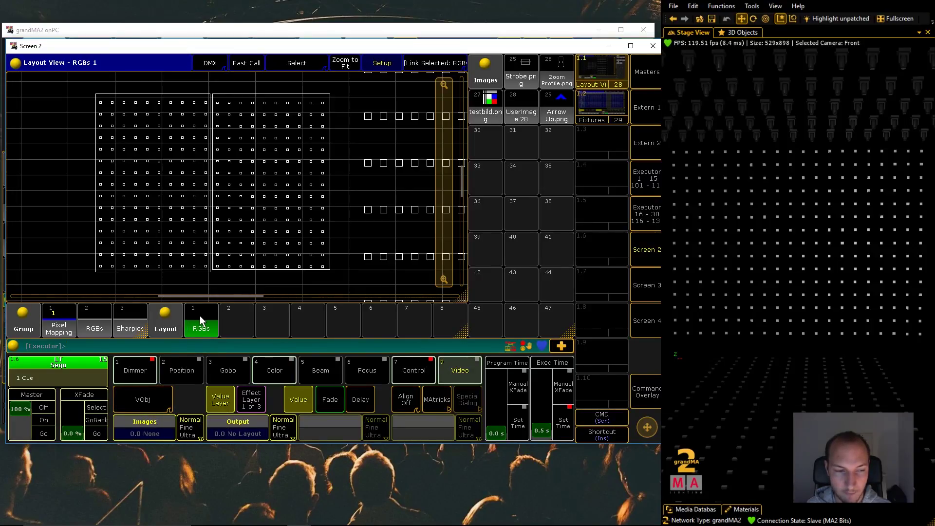
left_click(250, 432)
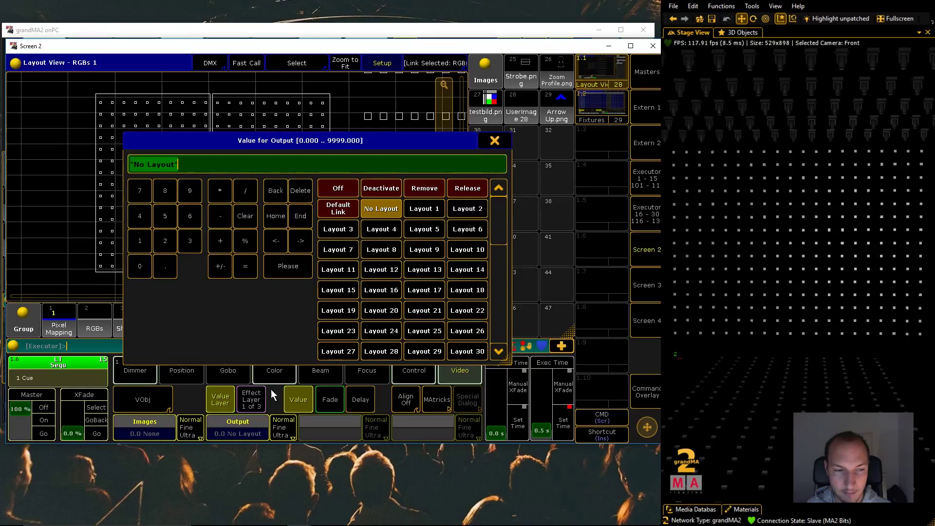
left_click(410, 207)
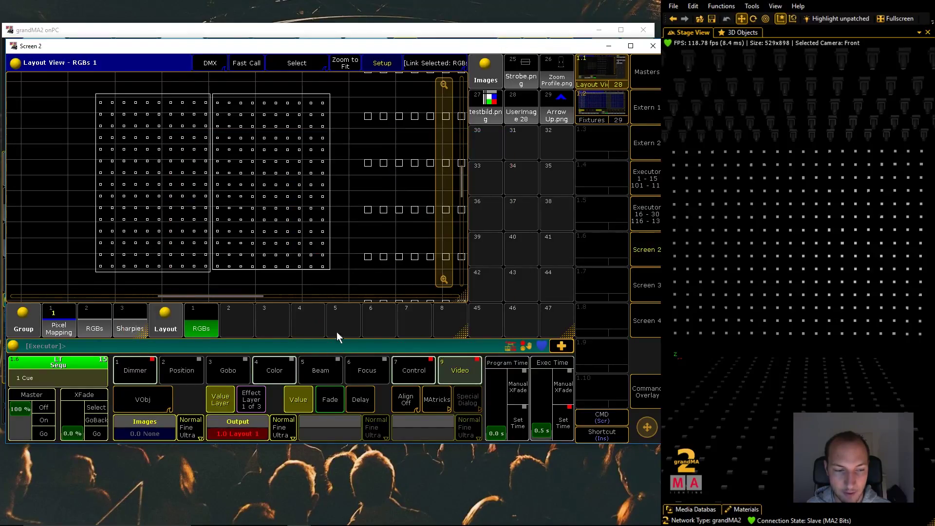
Step: Set the Images value of the Pixel Mapping group to Image 29
left_click(148, 431)
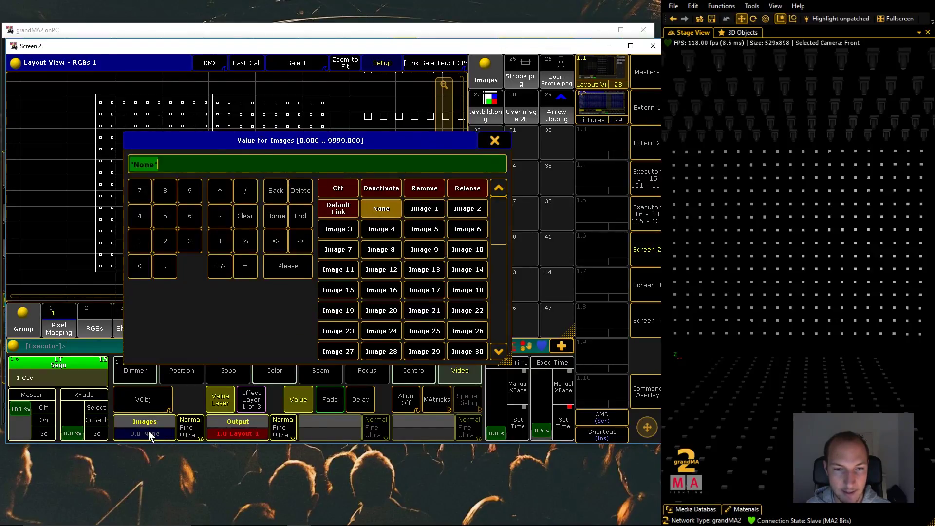
left_click(426, 351)
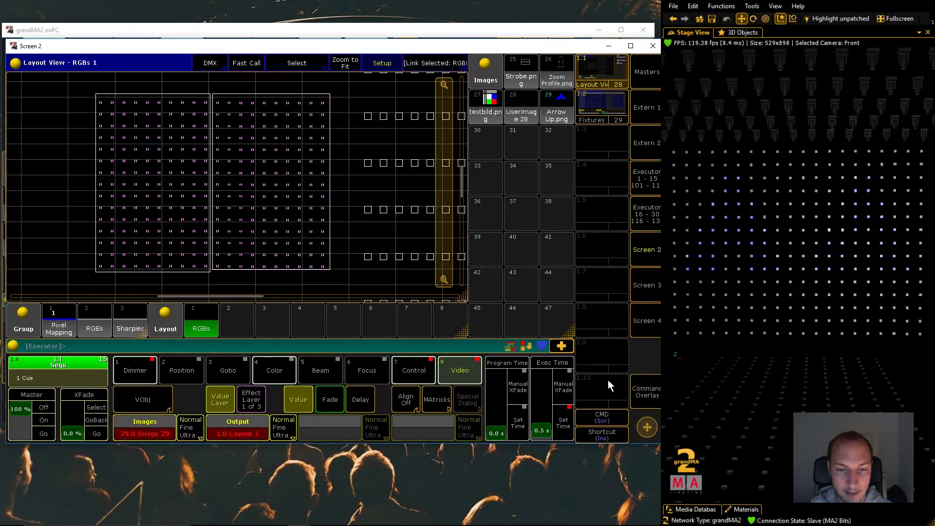
Step: Delete both bitmap areas from the RGBs layout using the command overlay, and close the overlay
left_click(639, 384)
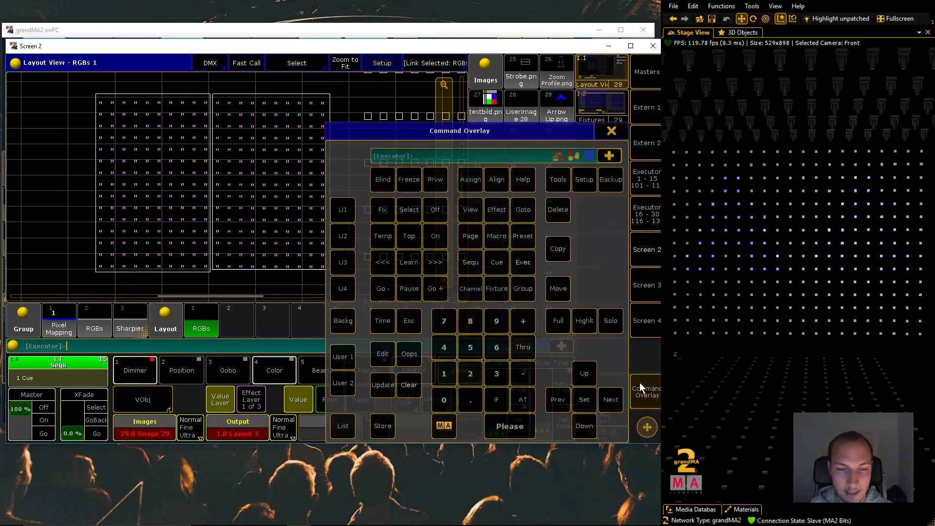
left_click(317, 102)
left_click(195, 94)
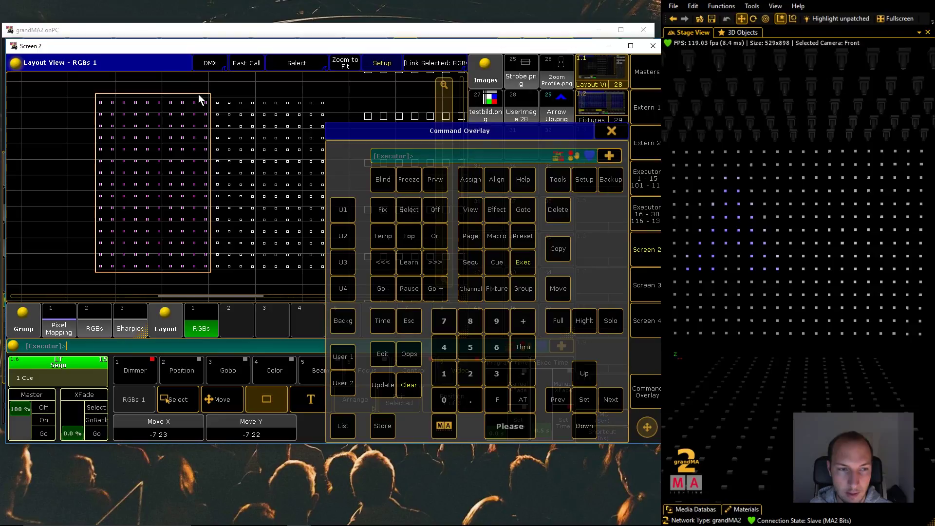
left_click(560, 289)
left_click(559, 219)
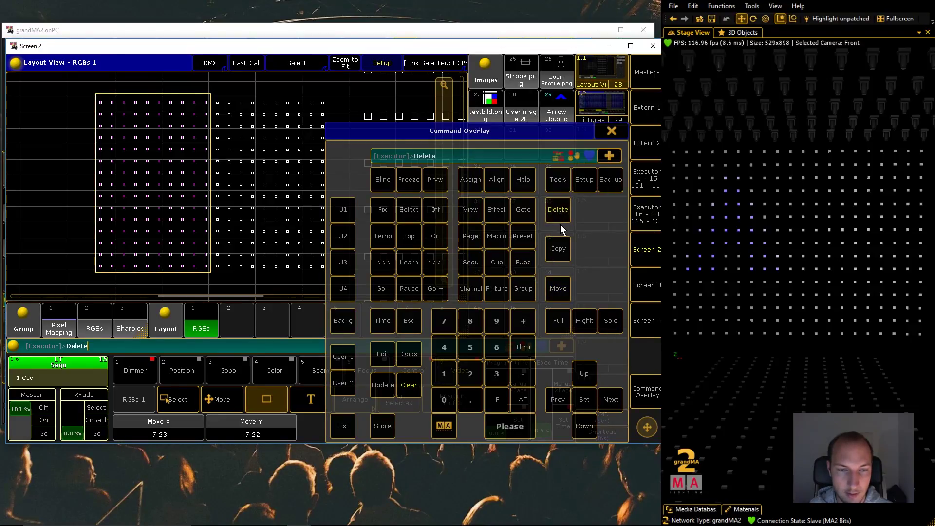
left_click(194, 95)
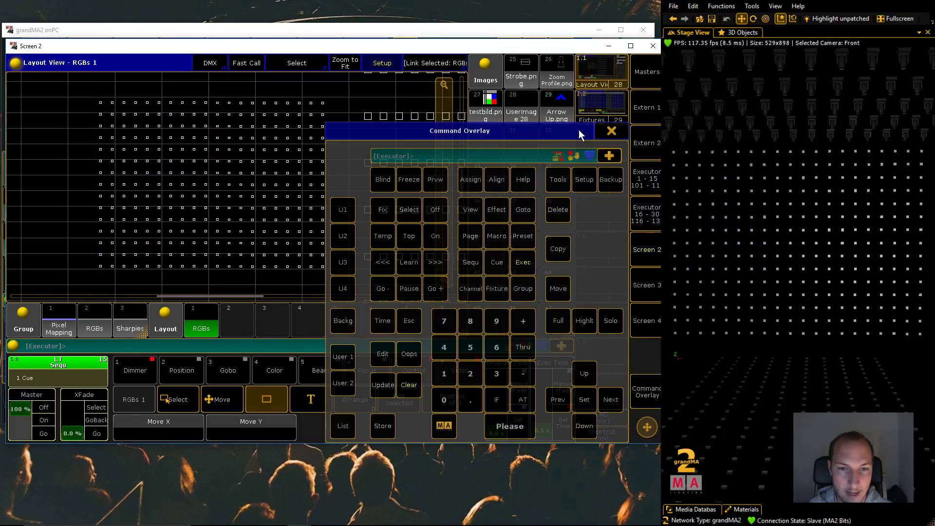
left_click(612, 130)
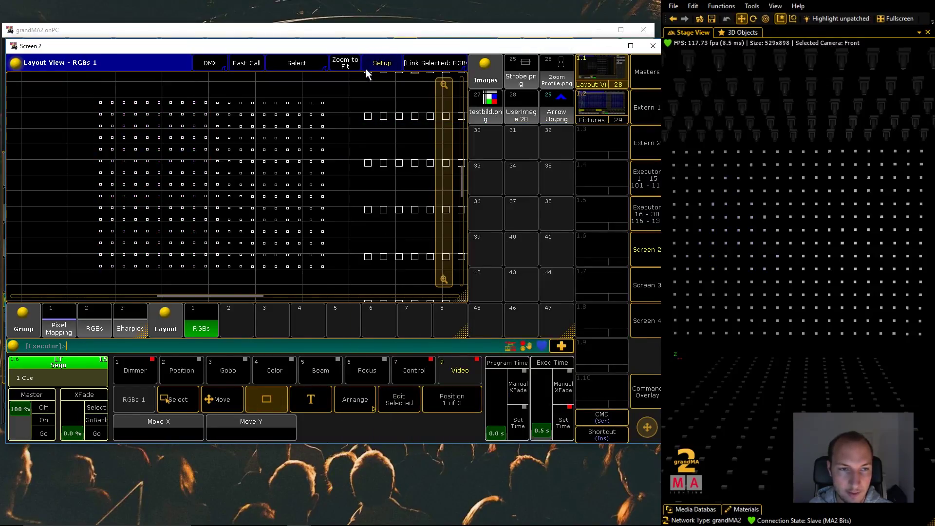
Step: Draw a single bitmap area enclosing the entire RGB fixture grid in the layout
left_click_drag(93, 96, 329, 273)
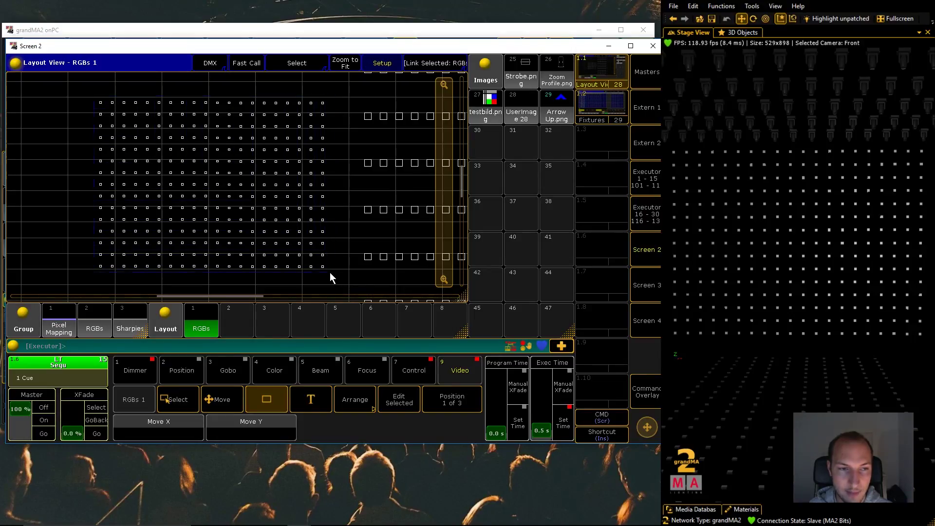
left_click(307, 284)
left_click(292, 317)
left_click(415, 350)
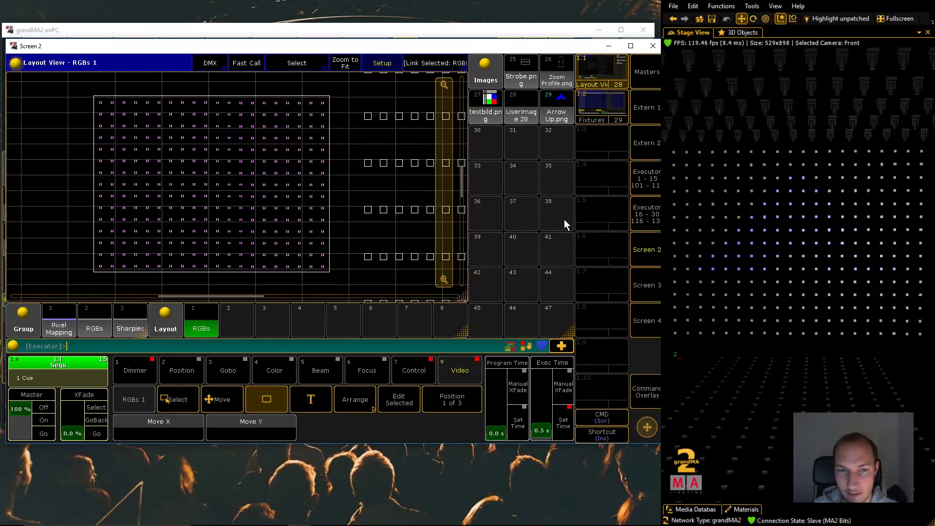
Step: Switch the video preset type from VObj to the VPos feature in the main onPC window and return to Screen 2
left_click(469, 32)
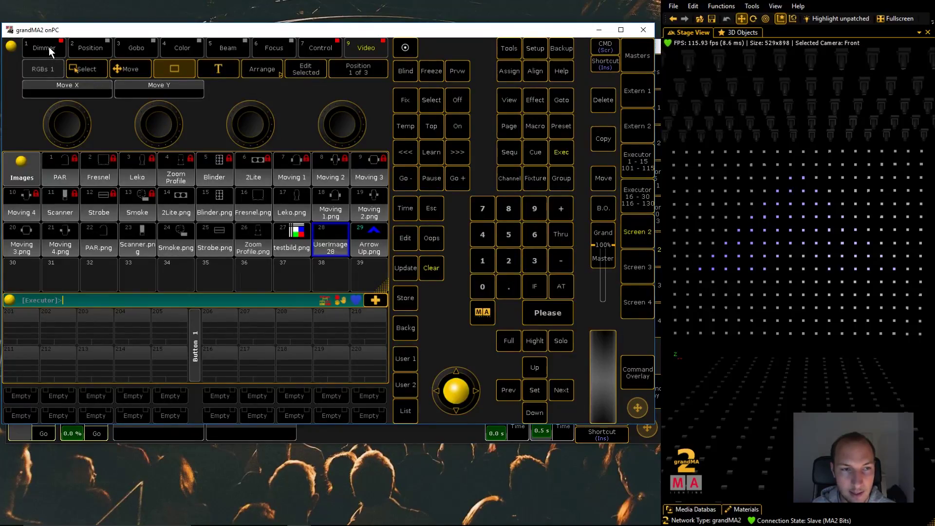
left_click(382, 44)
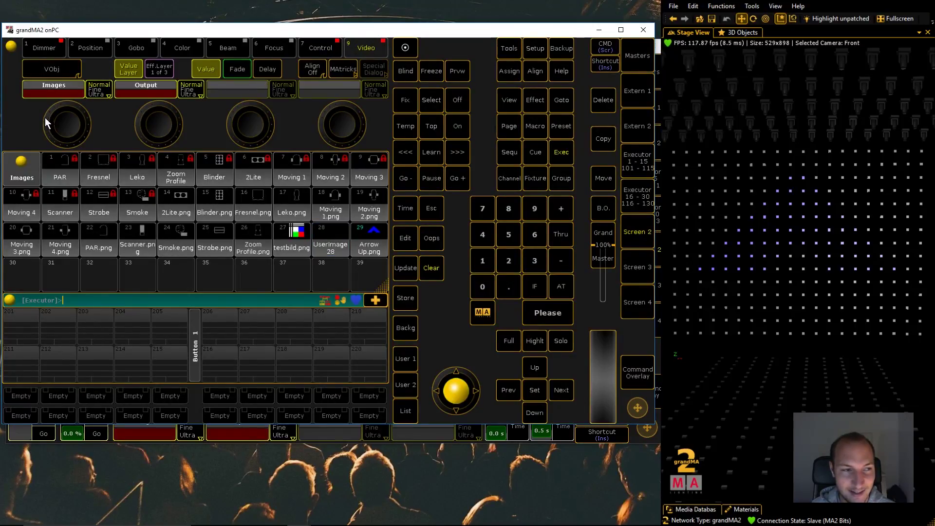
left_click(68, 65)
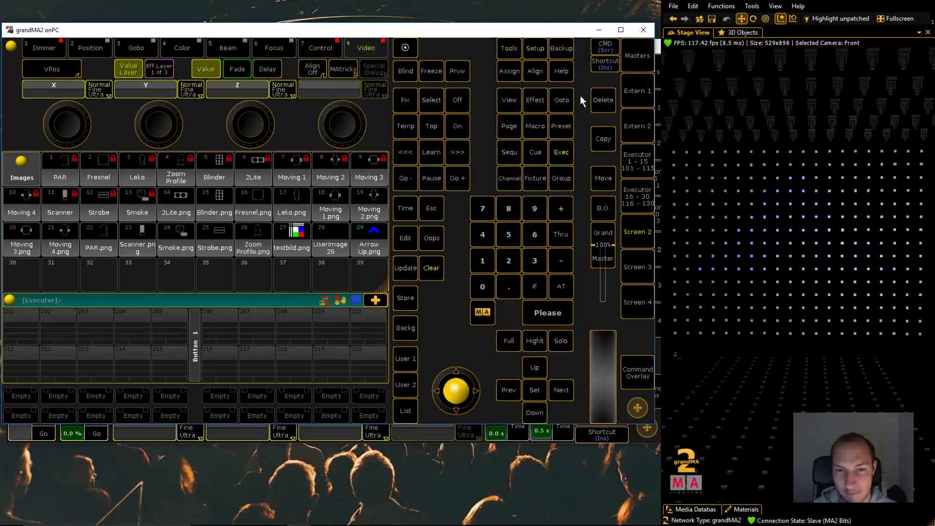
left_click_drag(498, 37, 513, 91)
left_click(506, 76)
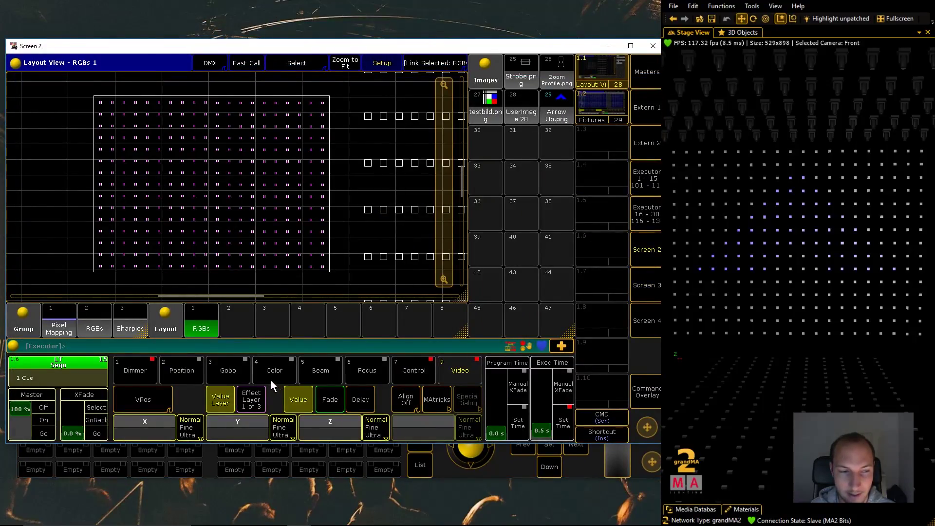
Step: Select the Pixel Mapping group and apply the Sin 8 effect form to X, Y and Z of VPos on effect layer 1
left_click(59, 324)
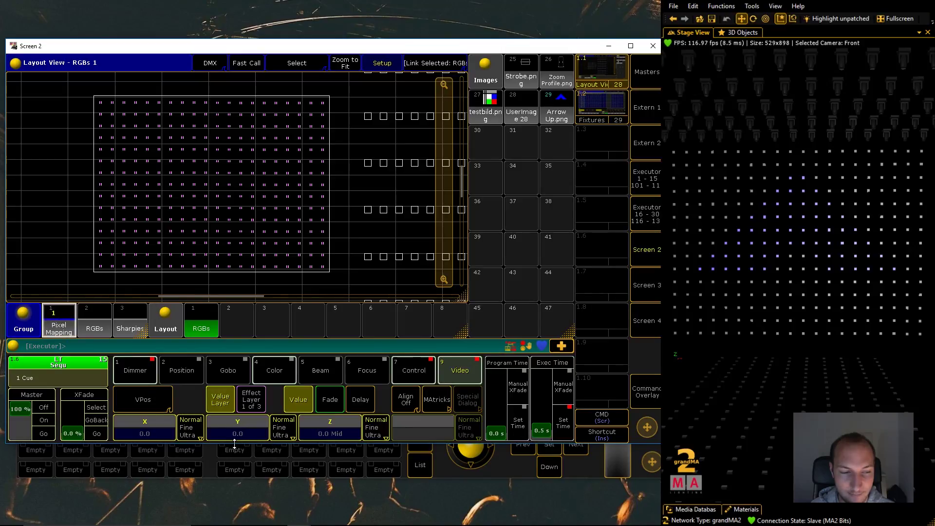
left_click(251, 399)
left_click(249, 431)
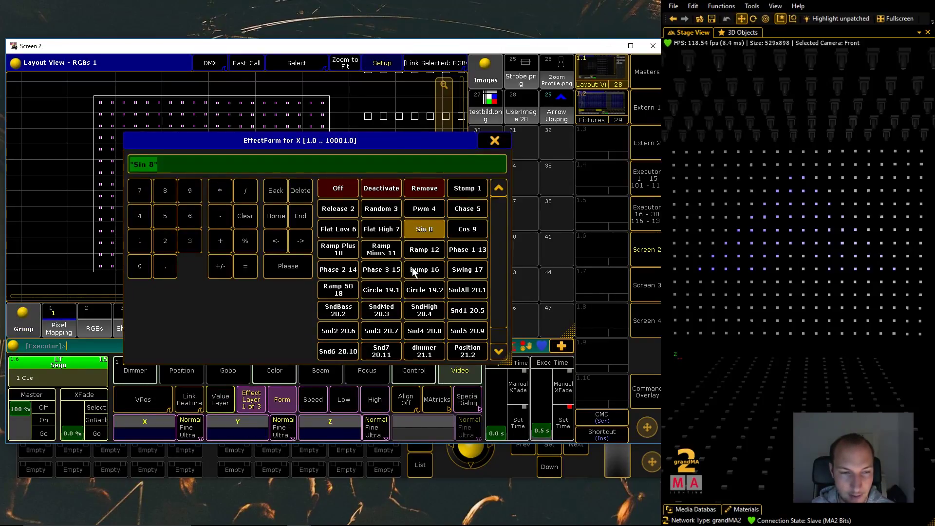
left_click(420, 231)
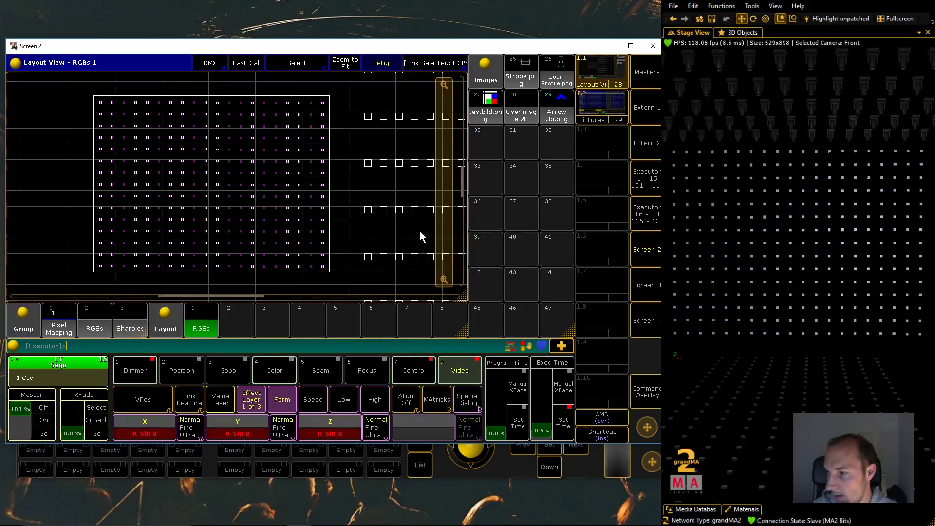